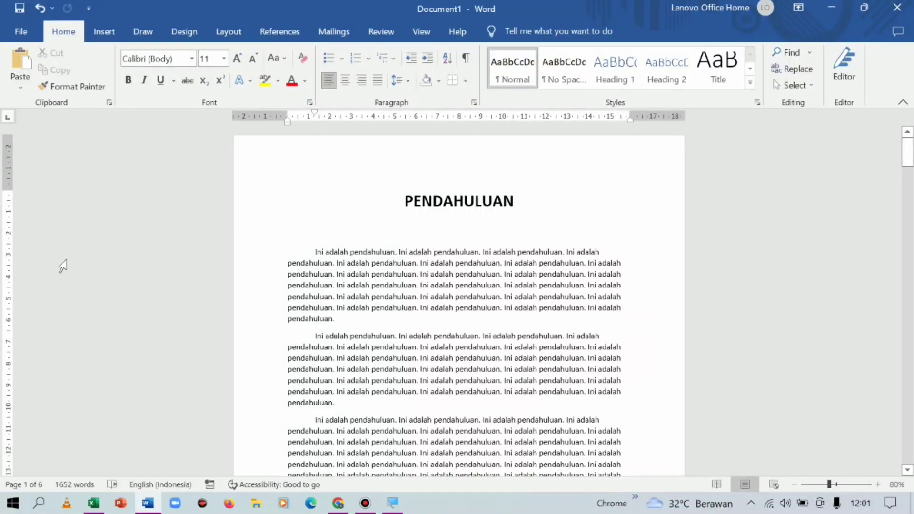
Step: Set the page number format to 'i, ii, iii, ...' with numbering starting at i
scroll(257, 257, down, 3)
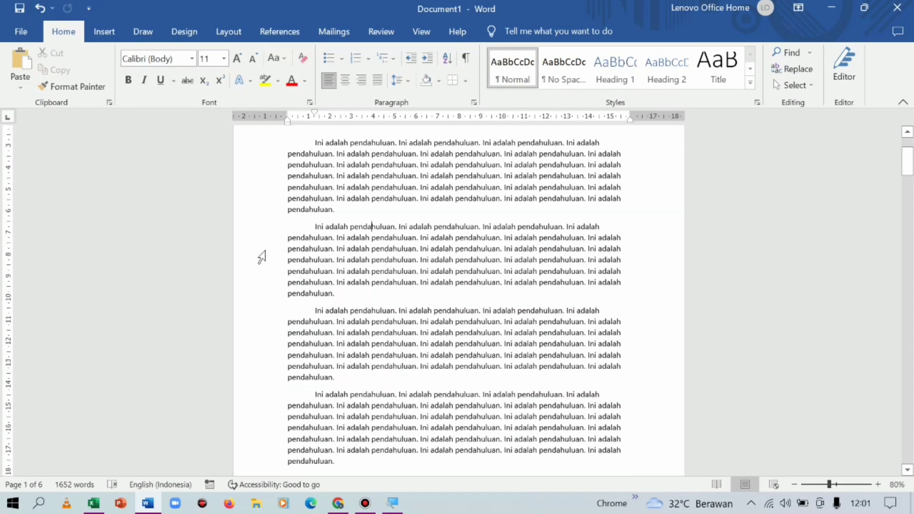
scroll(262, 257, up, 3)
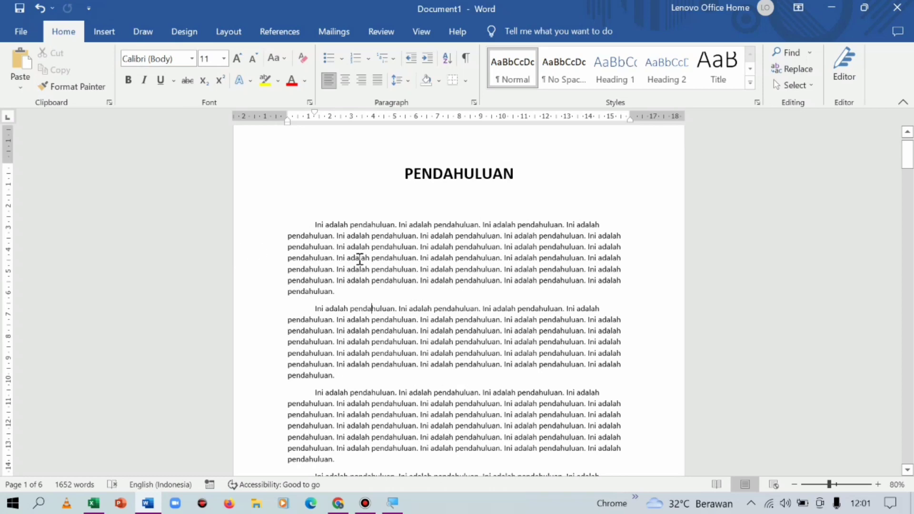
scroll(359, 259, down, 3)
scroll(374, 249, up, 3)
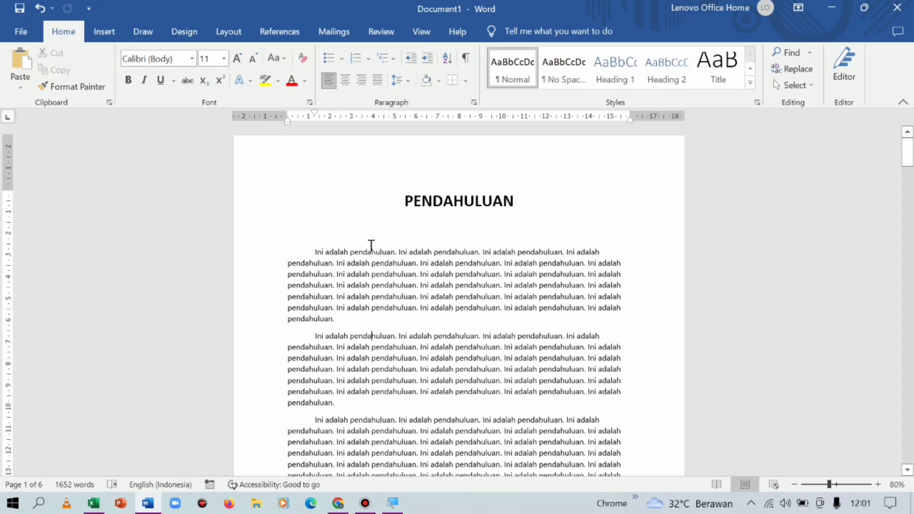
scroll(371, 245, down, 3)
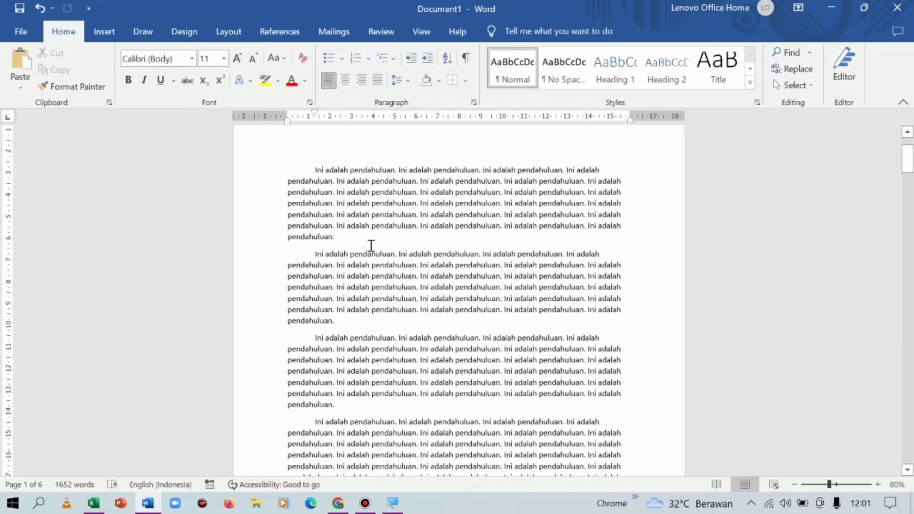
scroll(372, 245, down, 3)
scroll(372, 245, down, 1)
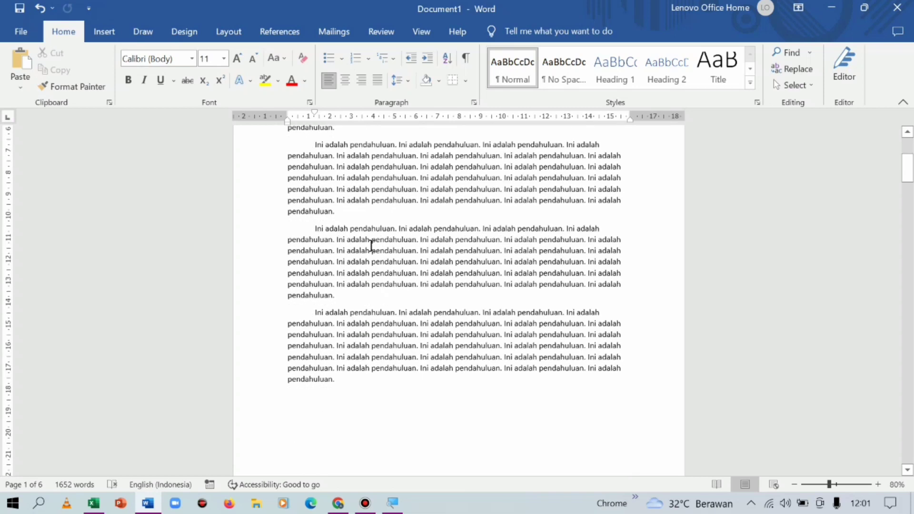
scroll(371, 245, down, 5)
scroll(372, 245, down, 4)
scroll(376, 251, down, 3)
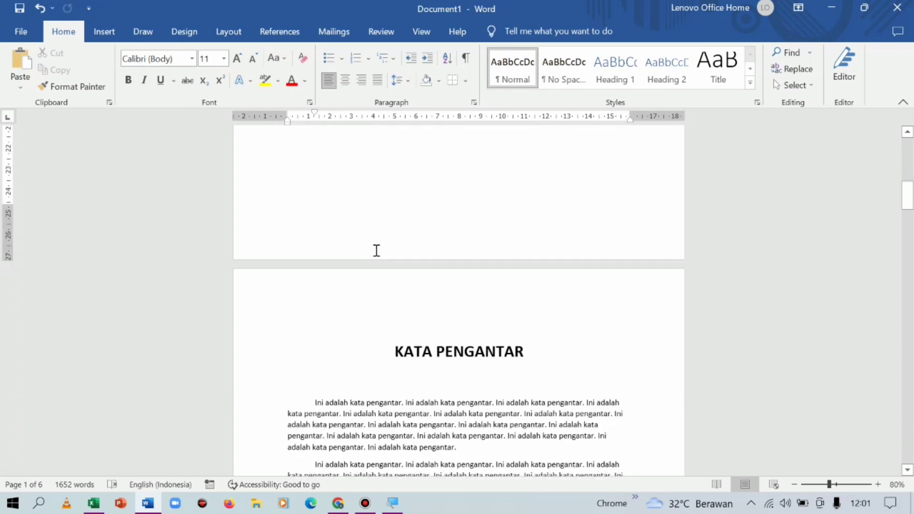
scroll(376, 250, up, 5)
scroll(376, 250, up, 7)
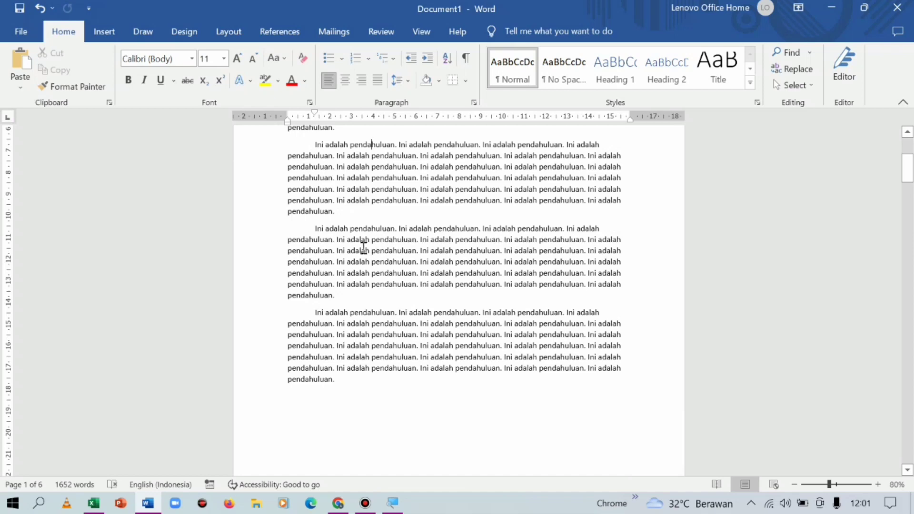
scroll(363, 246, up, 5)
scroll(445, 165, up, 2)
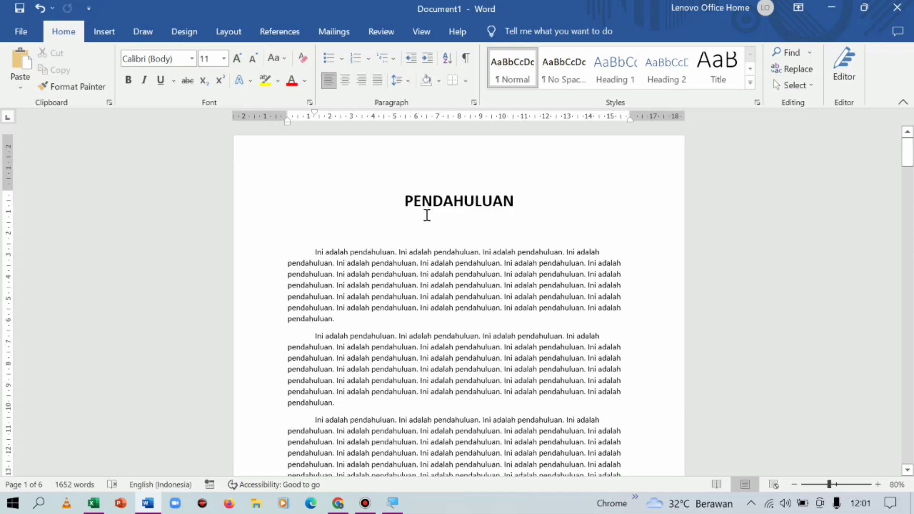
scroll(402, 202, down, 1)
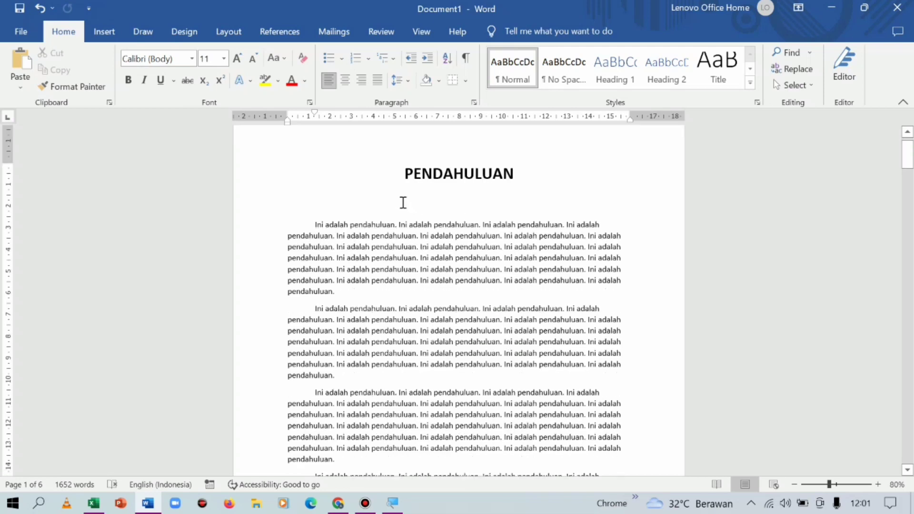
scroll(402, 184, down, 5)
scroll(402, 183, down, 5)
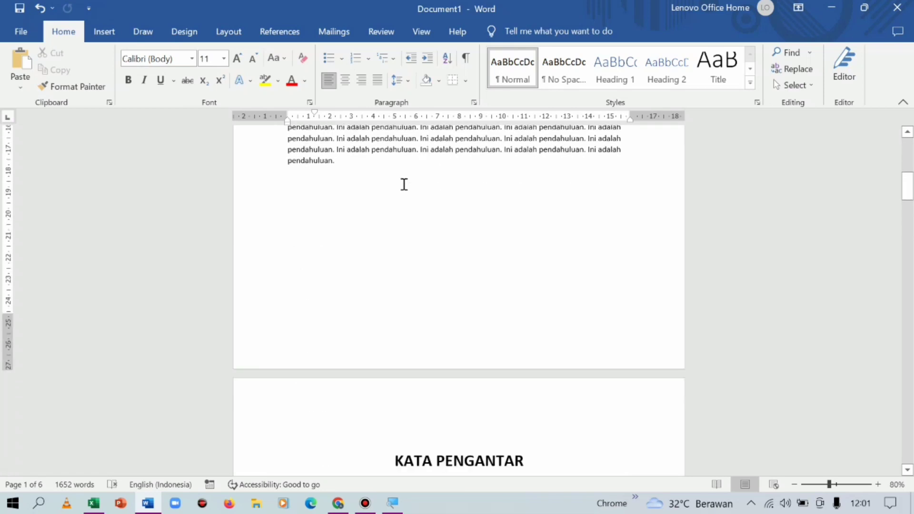
scroll(432, 234, down, 3)
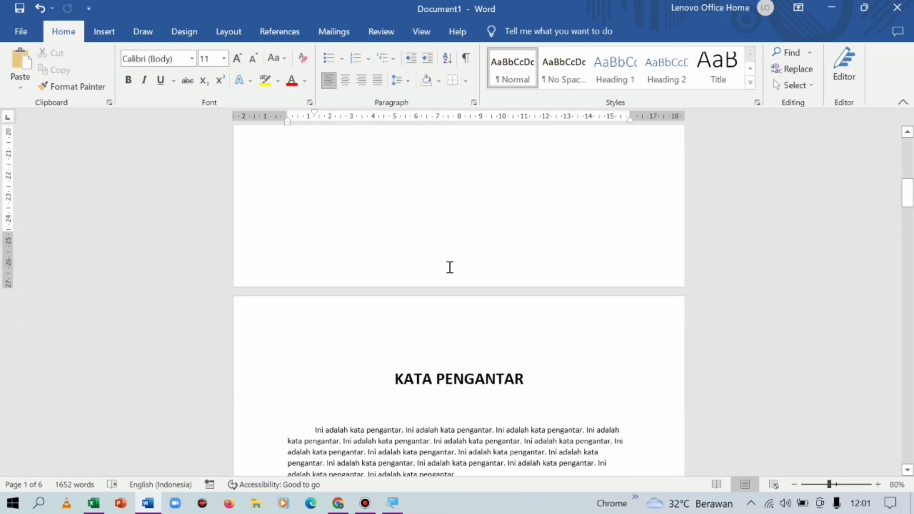
scroll(449, 267, down, 5)
scroll(450, 267, down, 5)
scroll(449, 267, down, 3)
scroll(449, 286, down, 2)
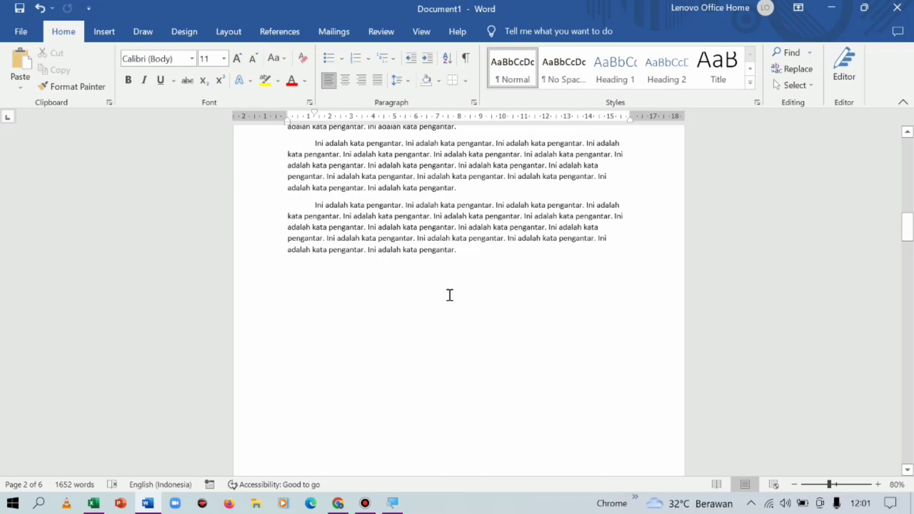
scroll(449, 295, down, 5)
scroll(449, 296, down, 6)
scroll(449, 295, down, 5)
scroll(432, 304, down, 5)
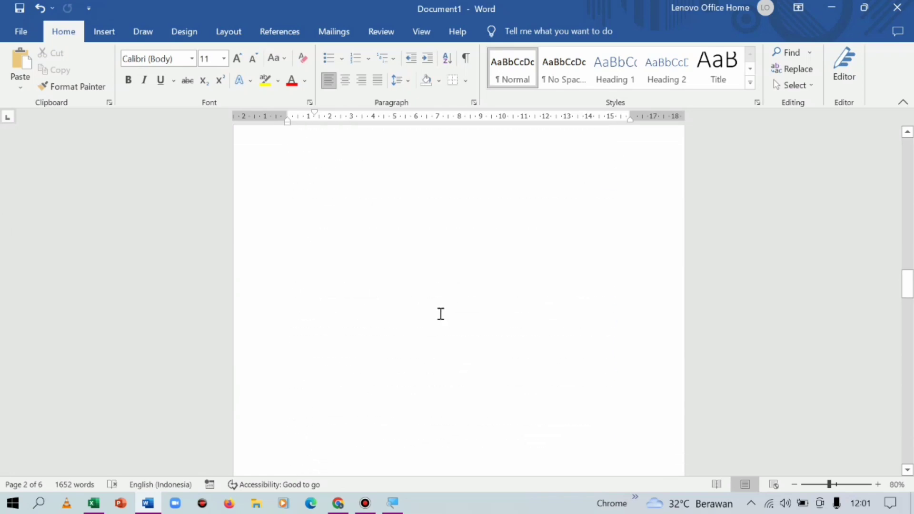
scroll(442, 333, down, 2)
scroll(476, 359, down, 5)
scroll(490, 352, down, 4)
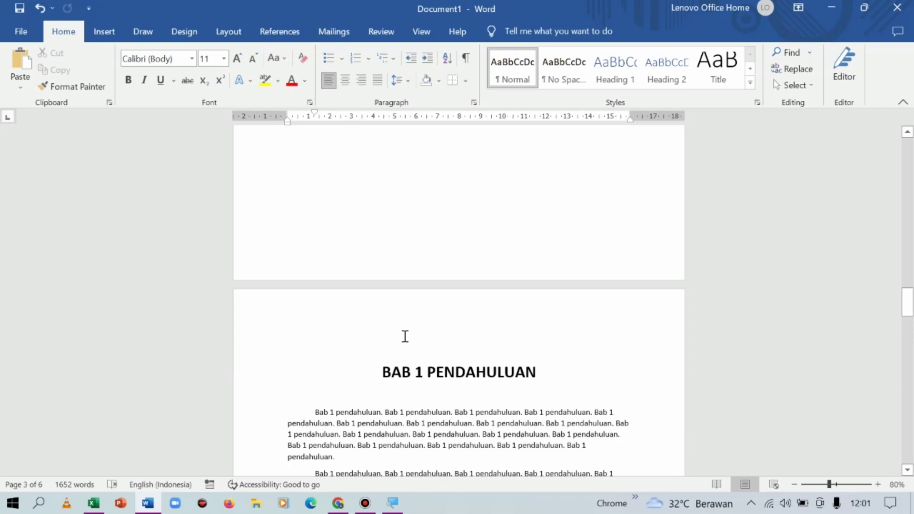
scroll(412, 343, down, 1)
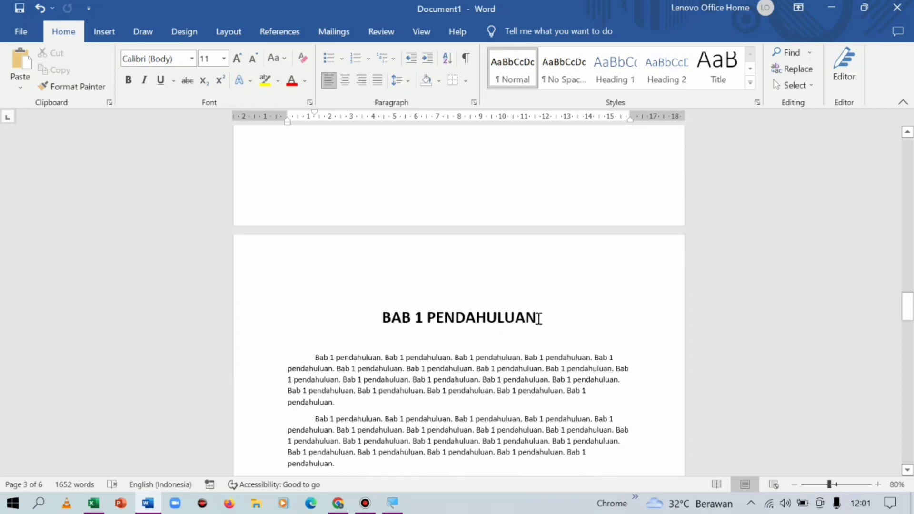
scroll(449, 326, down, 2)
scroll(352, 316, down, 1)
scroll(400, 316, down, 2)
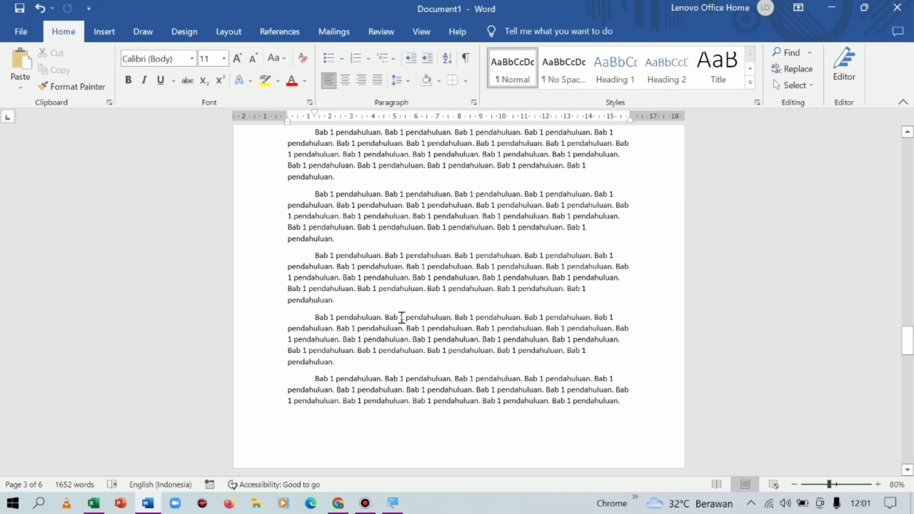
scroll(403, 316, down, 1)
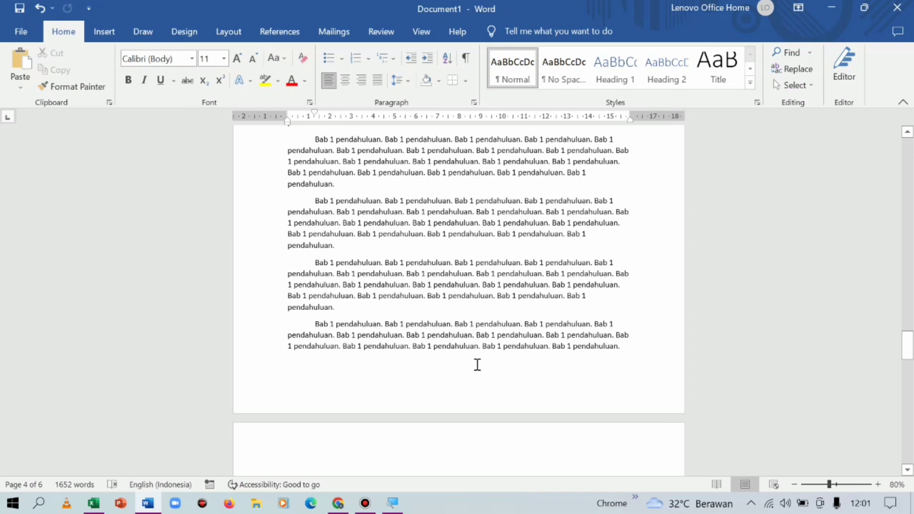
scroll(484, 359, up, 5)
scroll(484, 355, up, 3)
scroll(487, 356, up, 3)
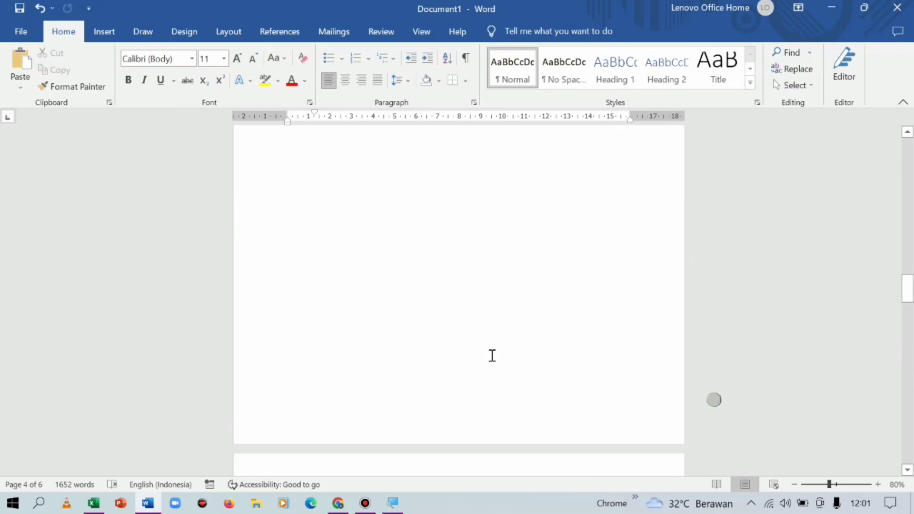
scroll(492, 355, up, 3)
scroll(492, 353, up, 3)
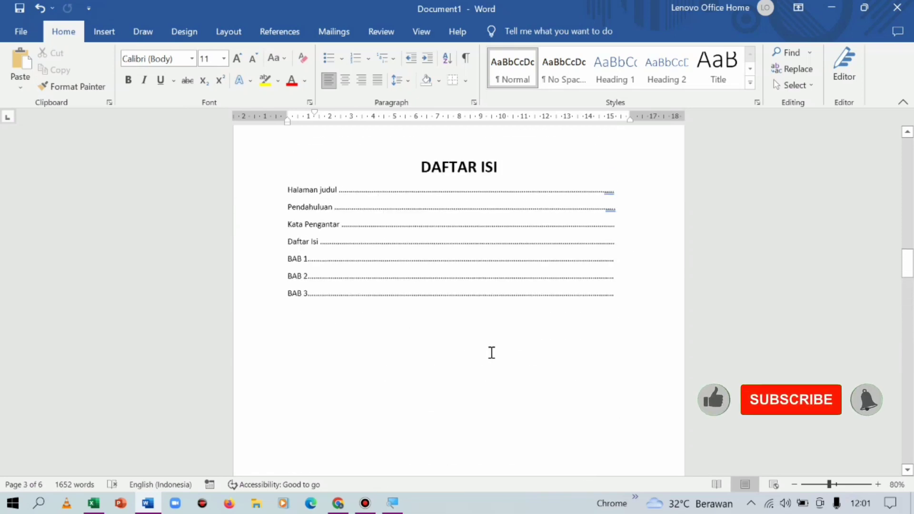
scroll(477, 316, up, 3)
scroll(476, 303, up, 3)
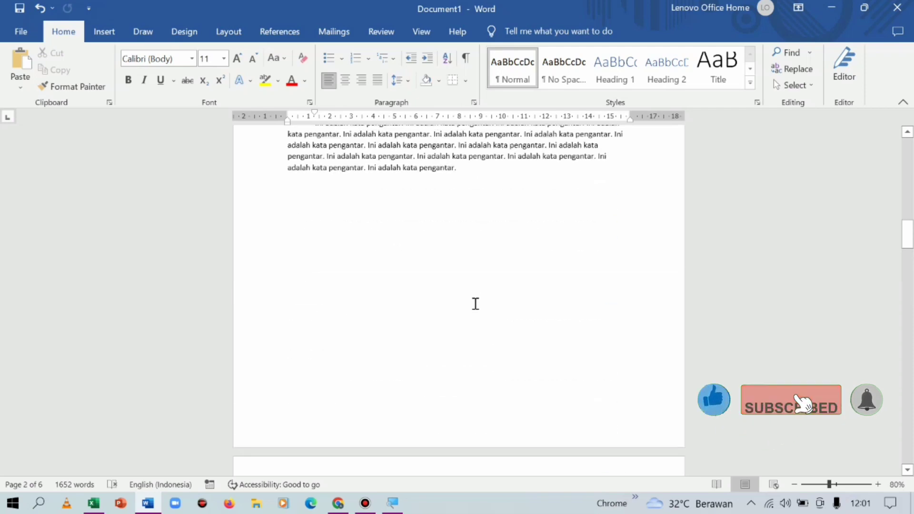
scroll(475, 304, up, 3)
scroll(476, 304, up, 3)
scroll(475, 304, up, 3)
scroll(476, 307, up, 3)
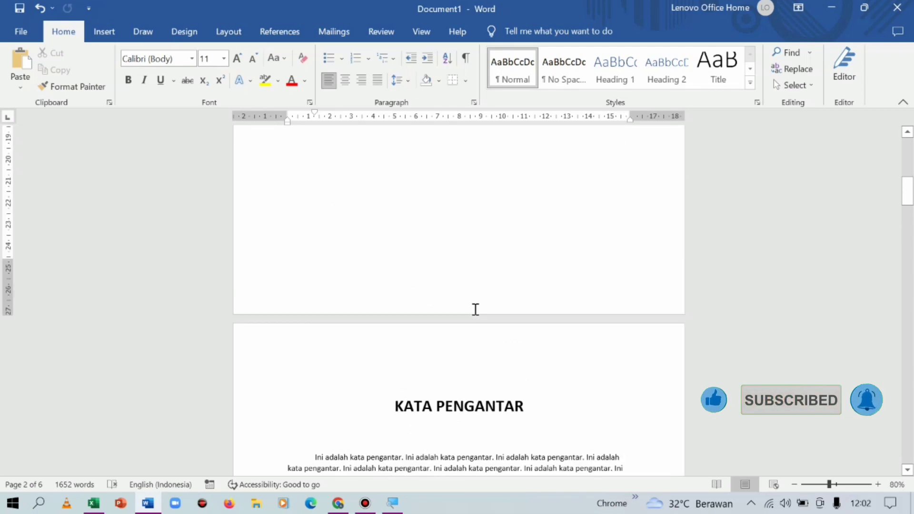
scroll(475, 308, up, 3)
scroll(475, 311, up, 6)
scroll(439, 233, up, 1)
scroll(445, 218, down, 7)
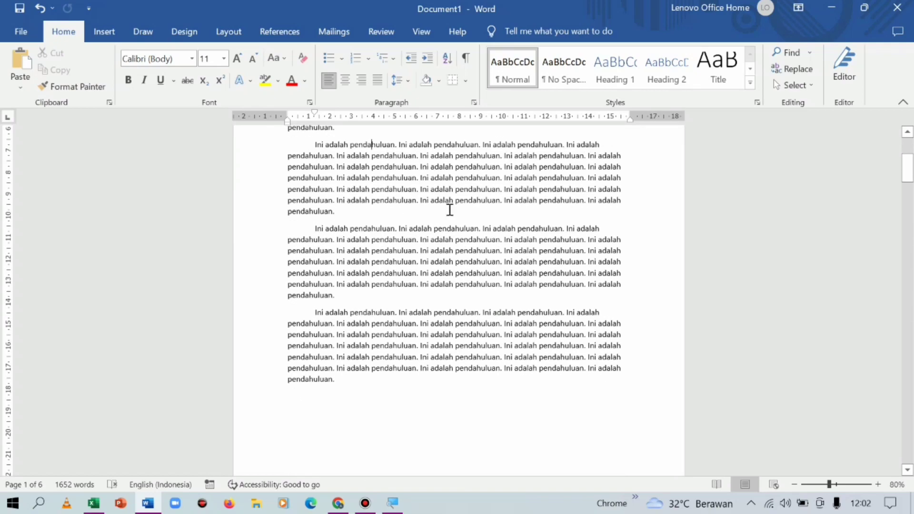
scroll(457, 211, down, 6)
scroll(428, 298, down, 5)
scroll(428, 309, down, 5)
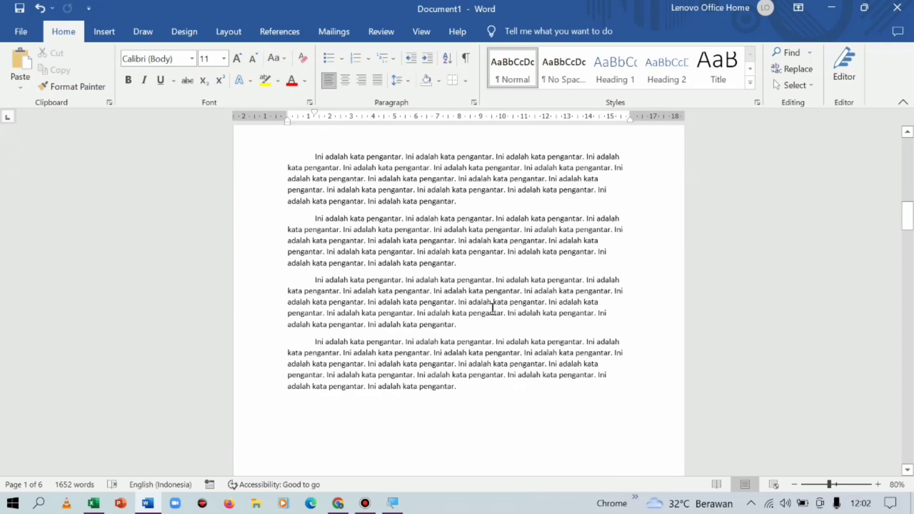
scroll(497, 311, down, 7)
scroll(457, 347, down, 3)
scroll(447, 376, up, 6)
scroll(471, 361, up, 5)
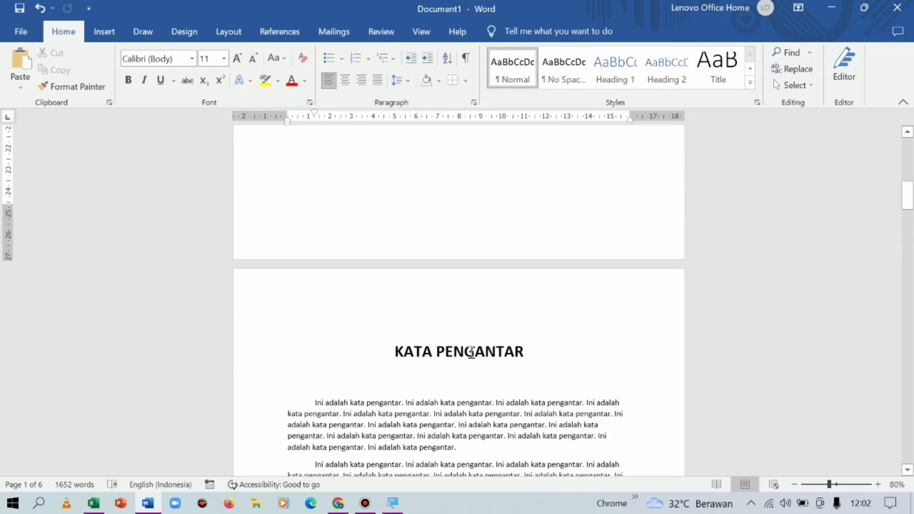
scroll(470, 347, up, 5)
scroll(471, 342, up, 3)
scroll(472, 339, up, 5)
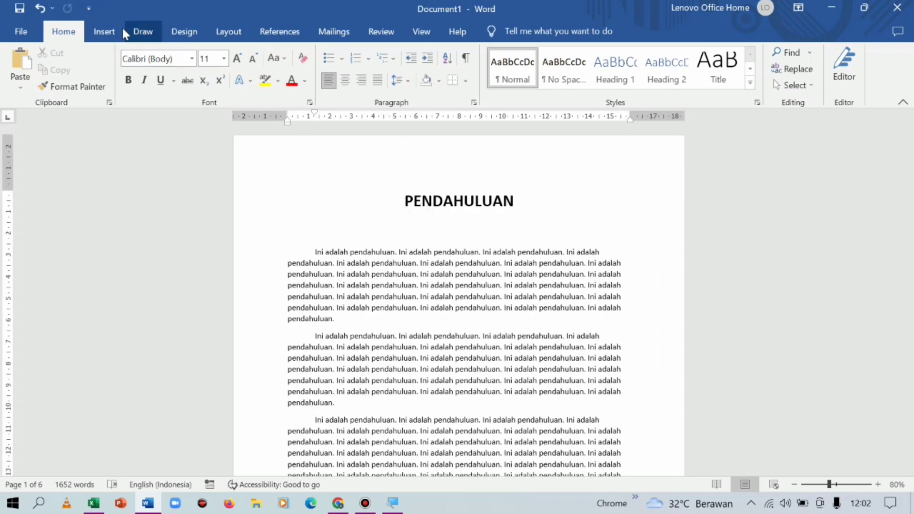
click(102, 31)
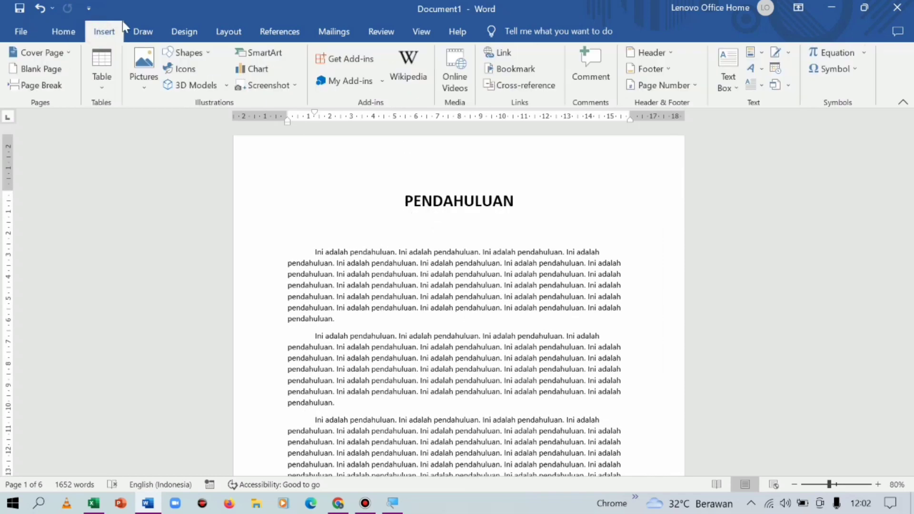
click(675, 87)
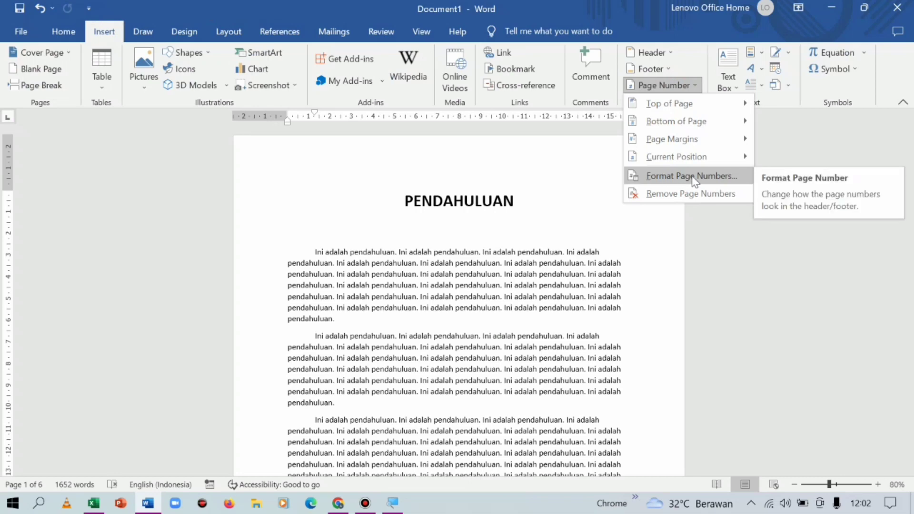
click(712, 176)
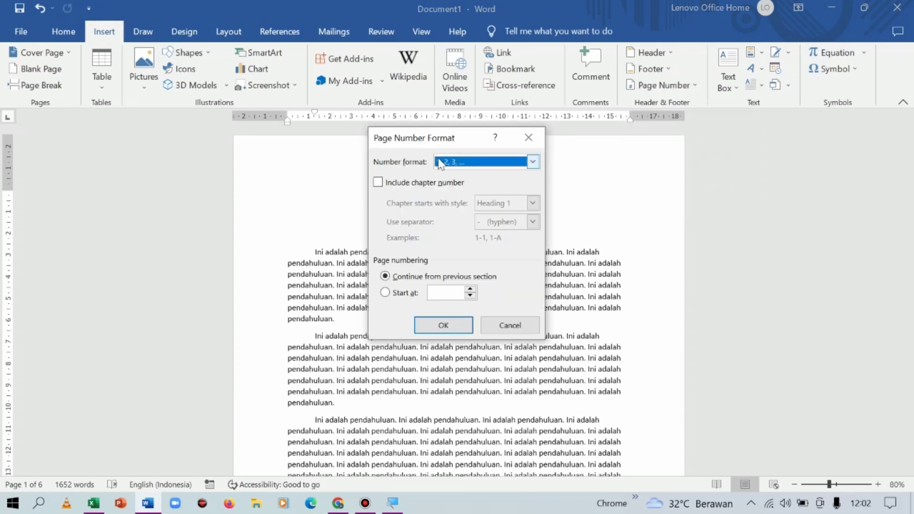
click(531, 163)
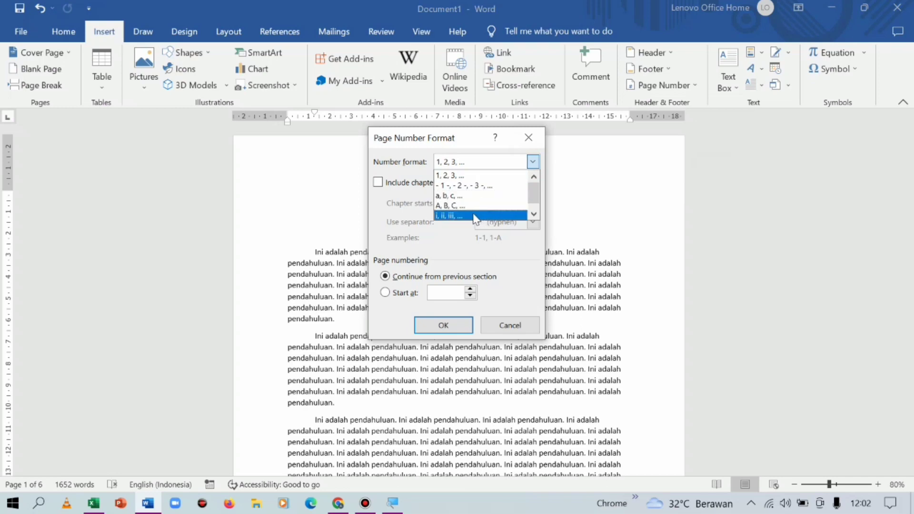
click(451, 216)
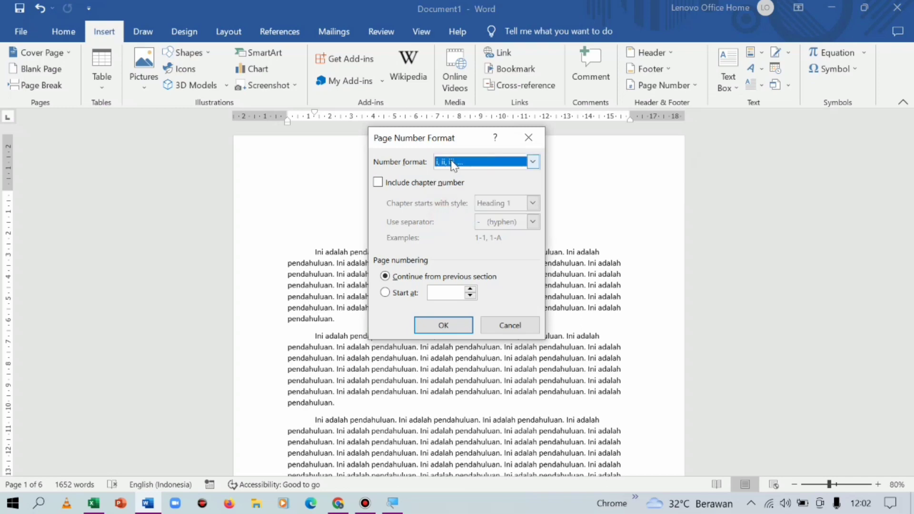
click(391, 292)
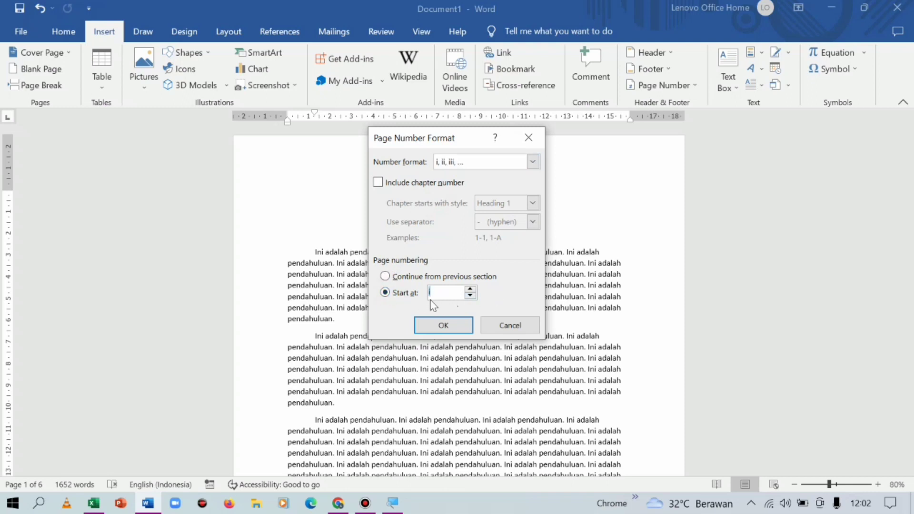
click(441, 324)
Step: Insert a Plain Number 2 page number centred in the footer, then return to the body text
scroll(474, 275, down, 5)
scroll(475, 275, down, 5)
scroll(474, 279, down, 3)
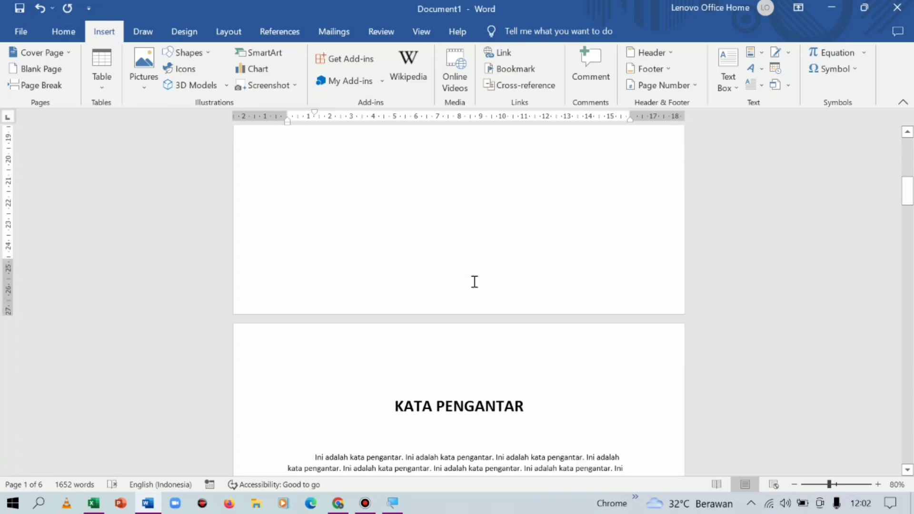
scroll(482, 230, up, 8)
scroll(495, 218, up, 1)
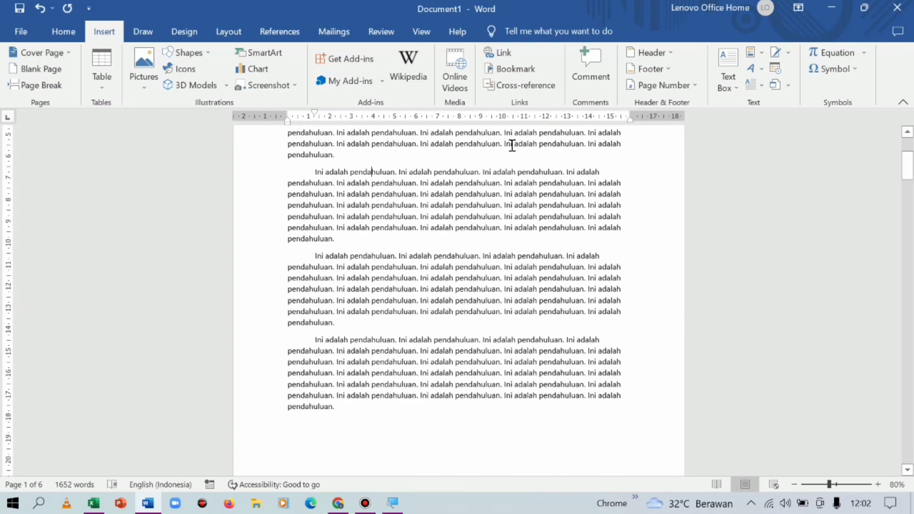
click(670, 86)
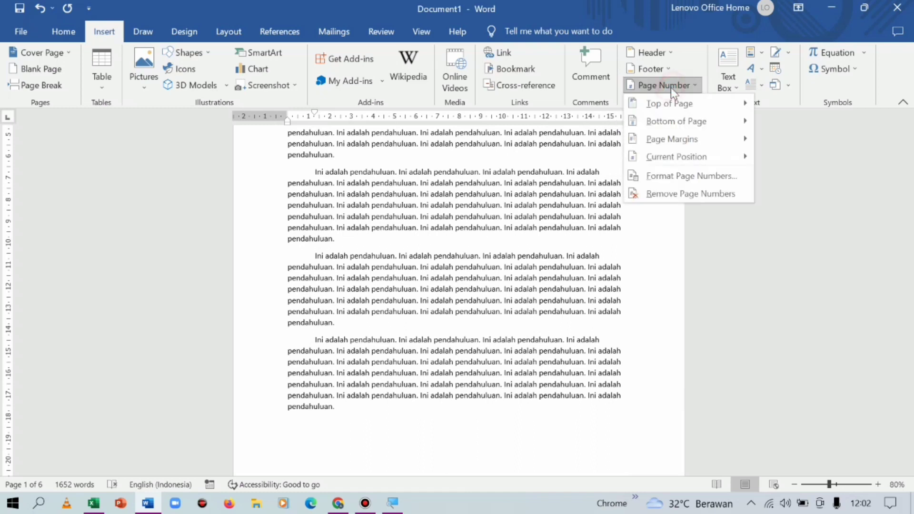
click(675, 122)
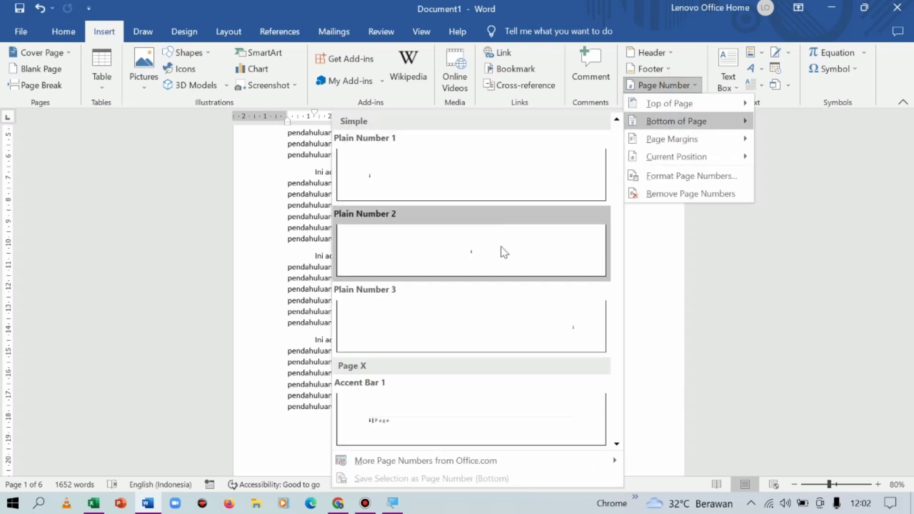
click(503, 250)
click(491, 291)
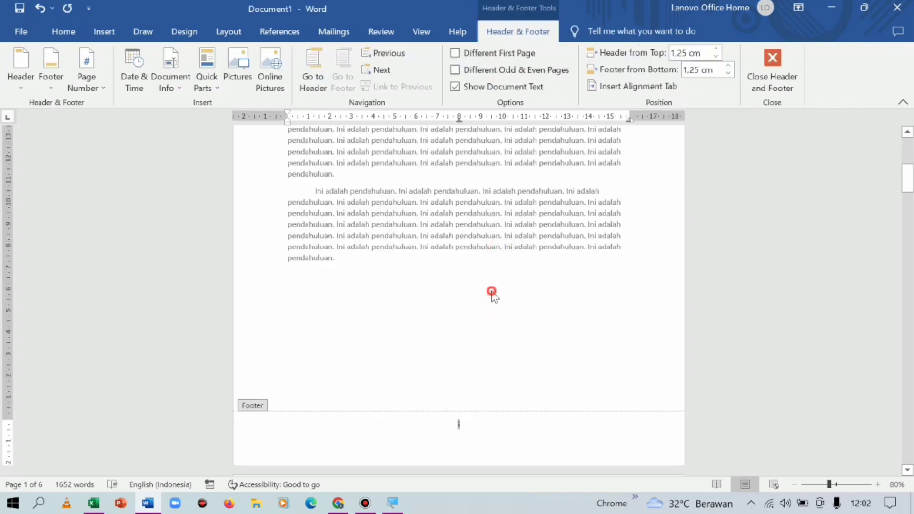
double_click(491, 291)
scroll(481, 324, down, 3)
scroll(468, 333, down, 4)
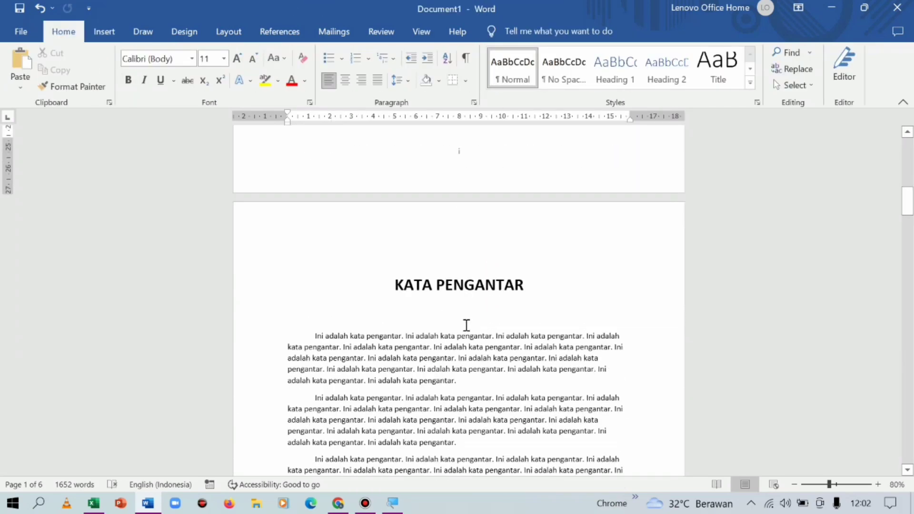
scroll(466, 325, down, 2)
scroll(475, 324, down, 2)
scroll(481, 328, down, 2)
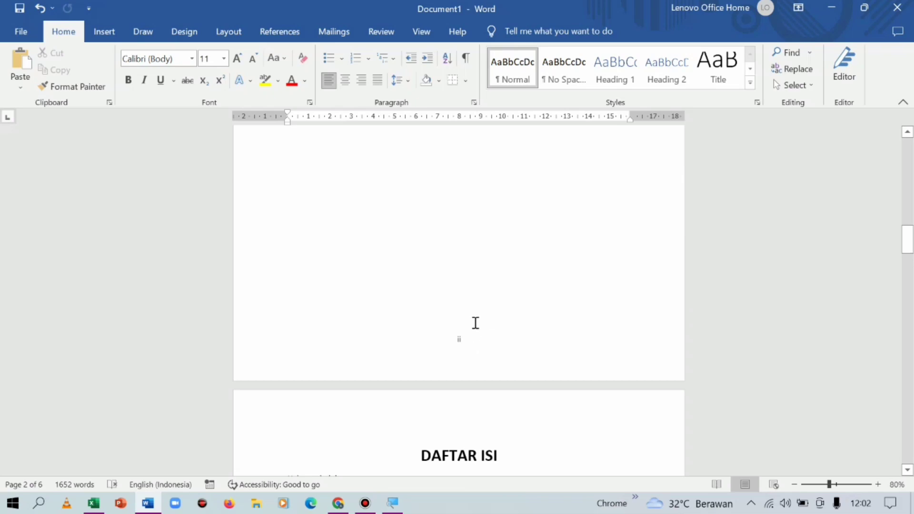
scroll(474, 321, down, 5)
scroll(475, 316, down, 3)
scroll(457, 333, down, 3)
scroll(476, 338, down, 3)
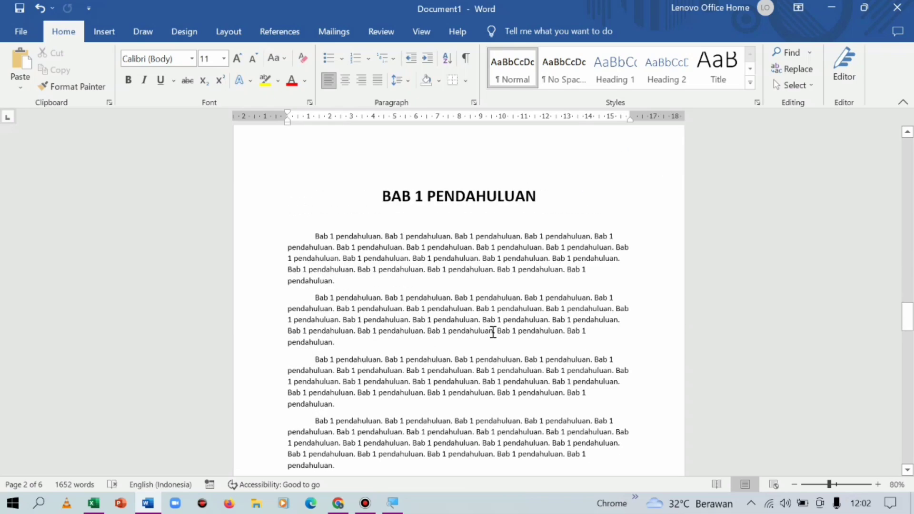
scroll(476, 340, down, 3)
scroll(452, 355, down, 3)
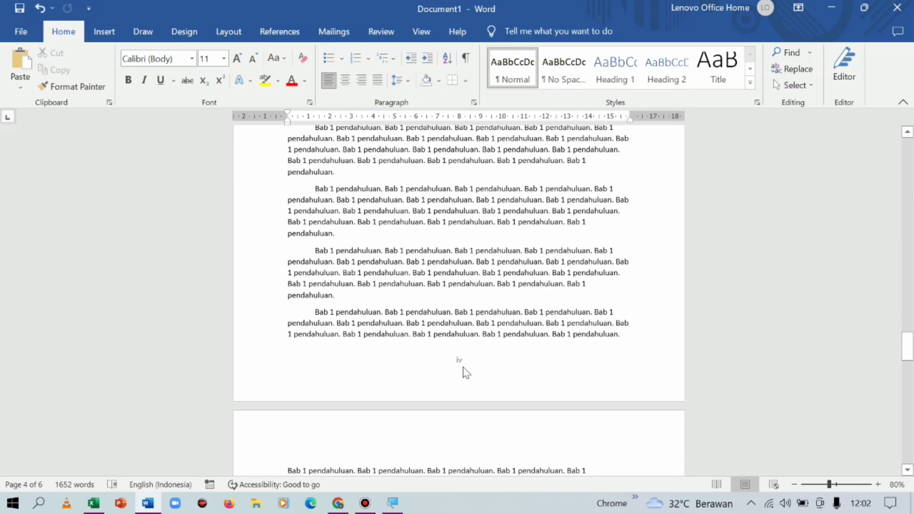
scroll(464, 364, up, 3)
scroll(463, 367, up, 3)
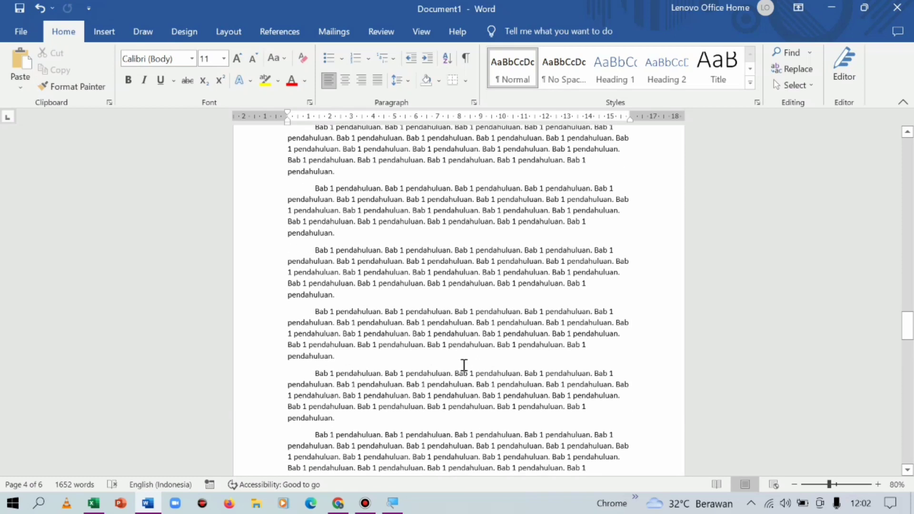
scroll(463, 367, up, 3)
scroll(463, 365, up, 3)
scroll(463, 366, up, 3)
scroll(463, 364, up, 3)
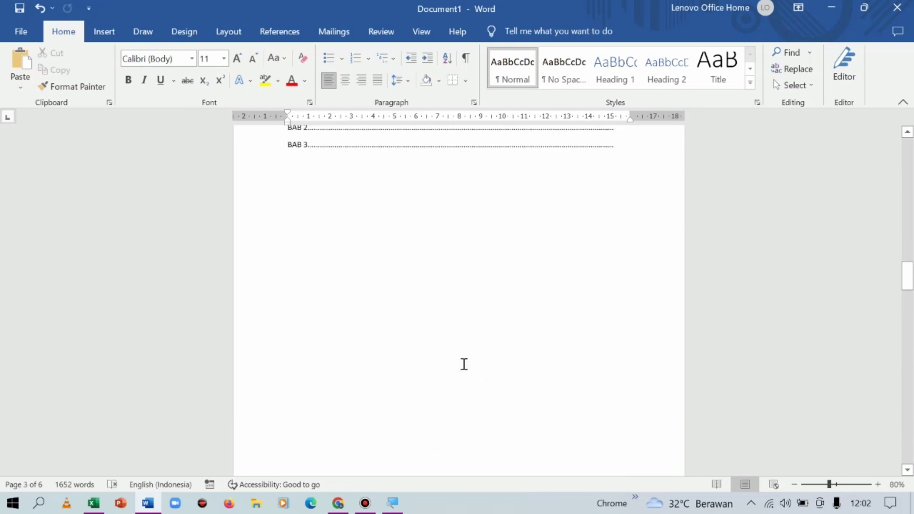
scroll(471, 365, up, 3)
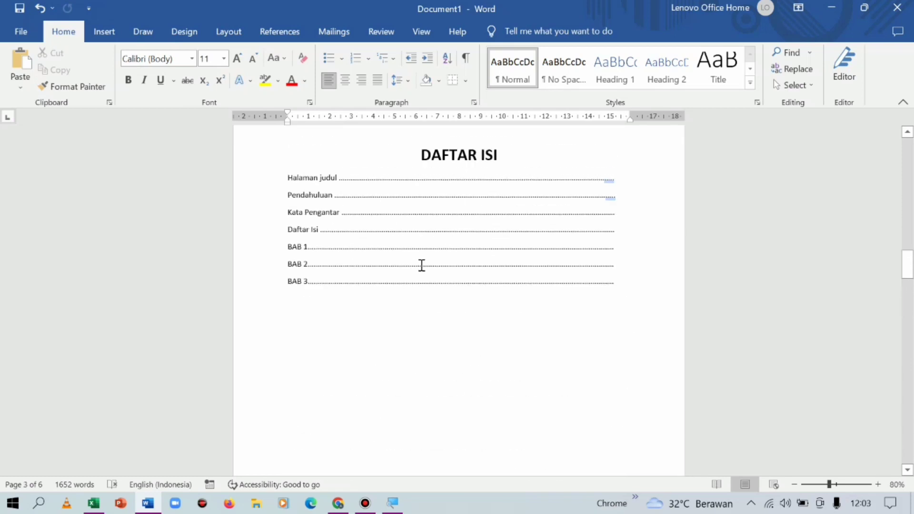
scroll(421, 265, up, 1)
scroll(441, 234, up, 1)
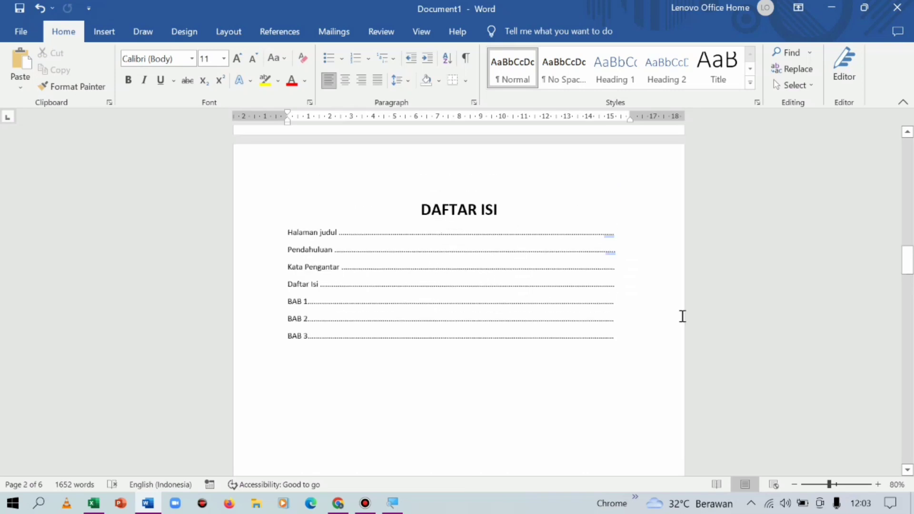
click(626, 335)
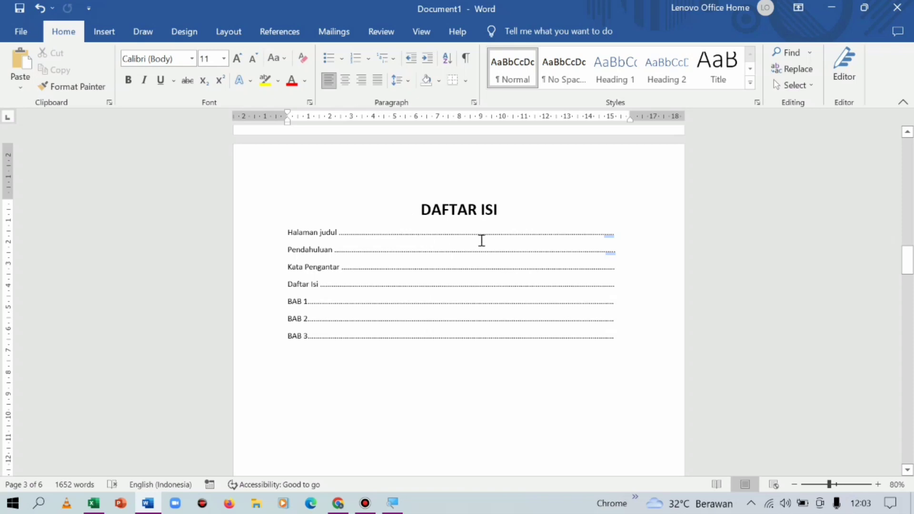
scroll(481, 241, down, 2)
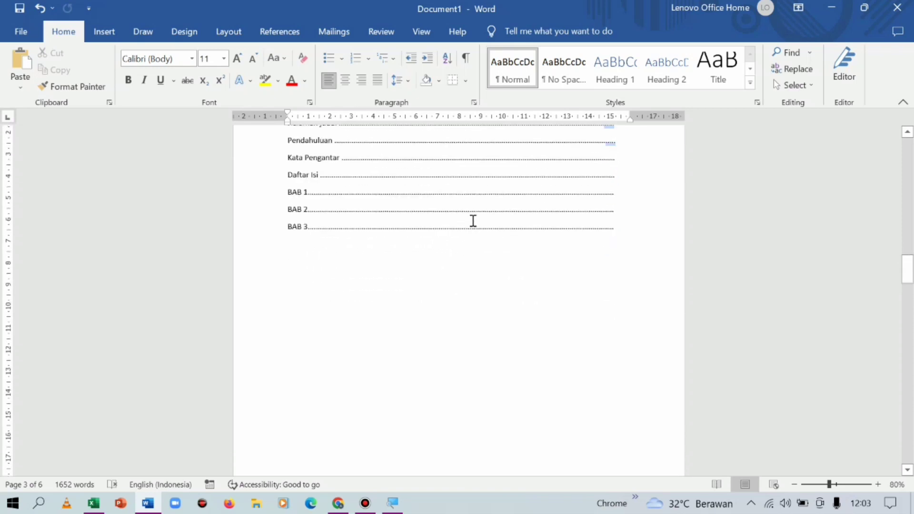
scroll(473, 221, up, 2)
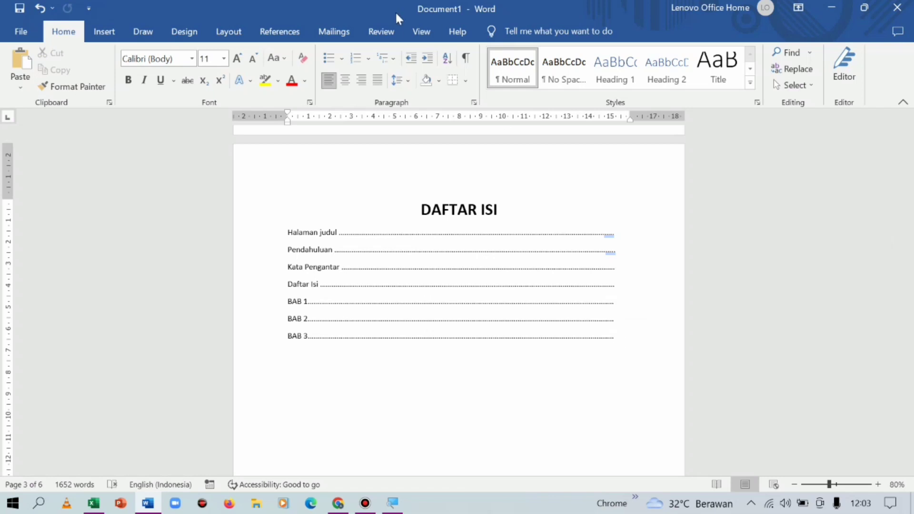
Step: Insert a Next Page section break after the DAFTAR ISI page
click(238, 36)
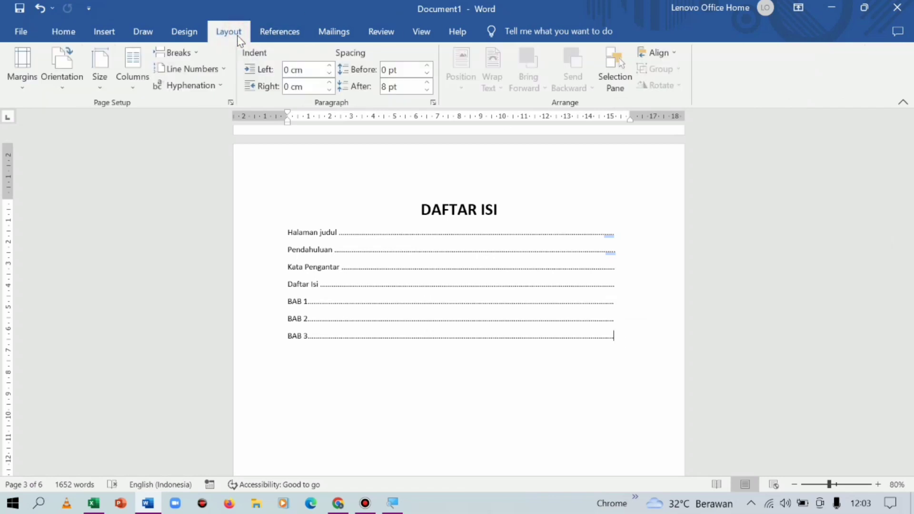
click(198, 54)
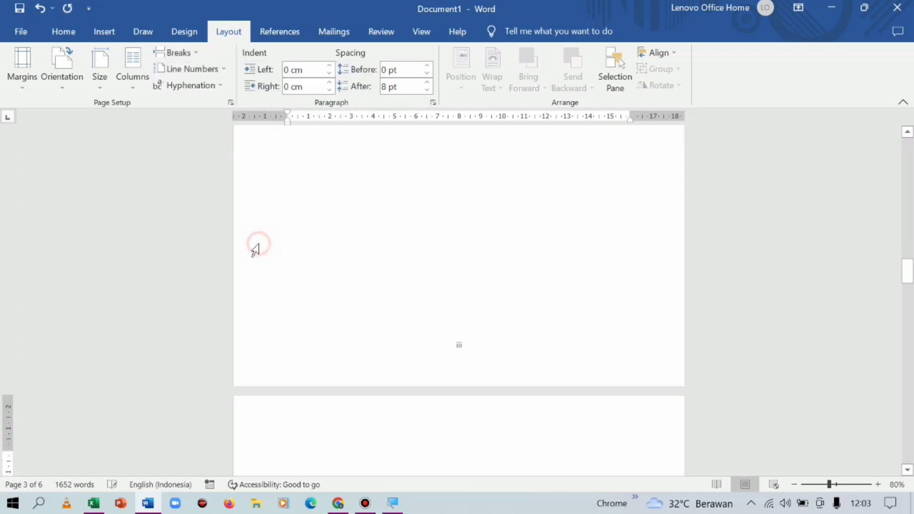
click(258, 248)
Step: Scroll down to the BAB 1 PENDAHULUAN page, whose footer still shows i
scroll(343, 261, down, 4)
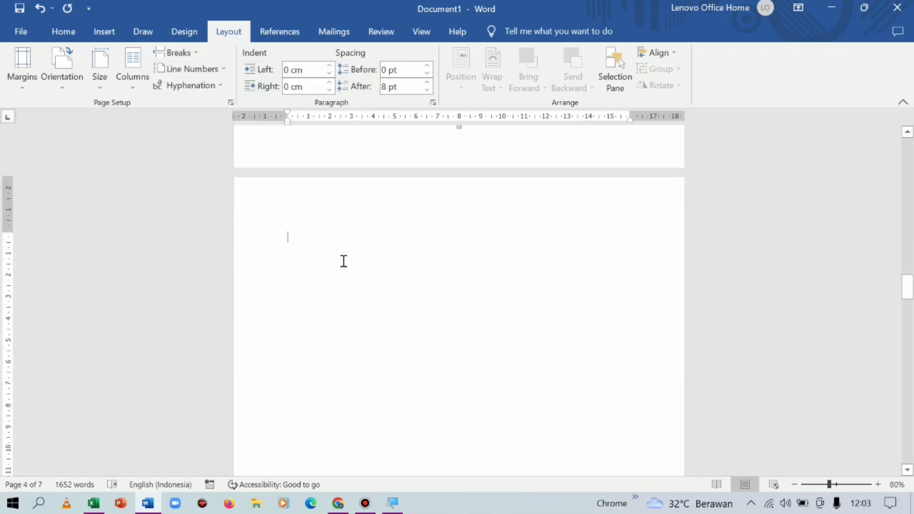
scroll(343, 261, down, 2)
scroll(344, 261, down, 2)
scroll(343, 260, down, 2)
scroll(344, 261, down, 2)
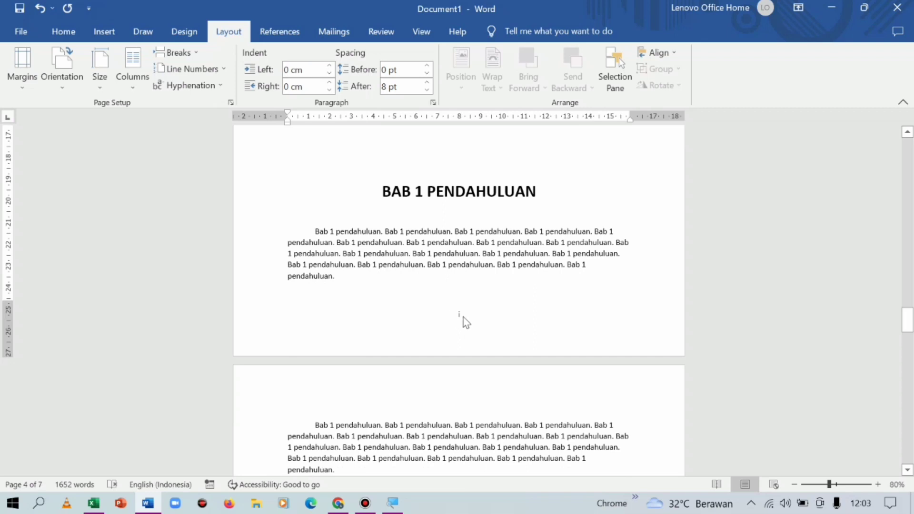
scroll(464, 318, up, 5)
scroll(464, 318, up, 3)
scroll(464, 318, up, 3)
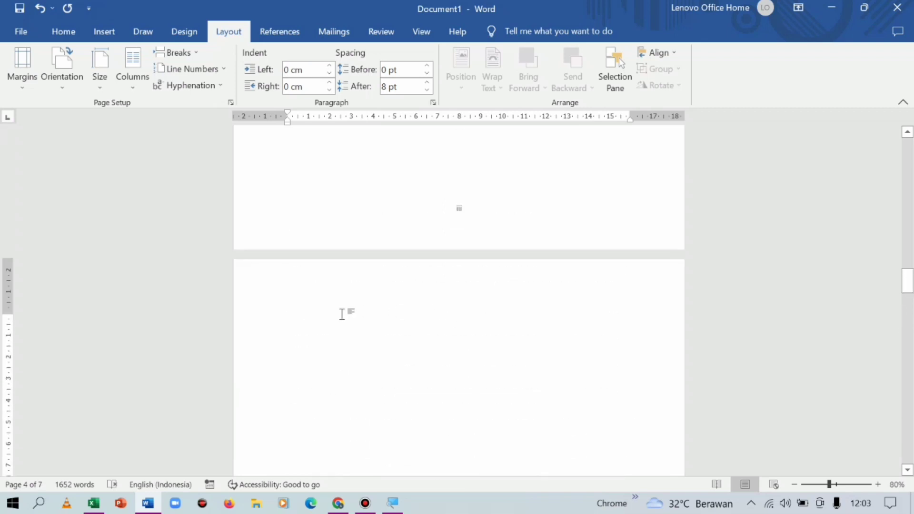
scroll(353, 307, down, 3)
scroll(366, 308, down, 8)
scroll(388, 324, down, 2)
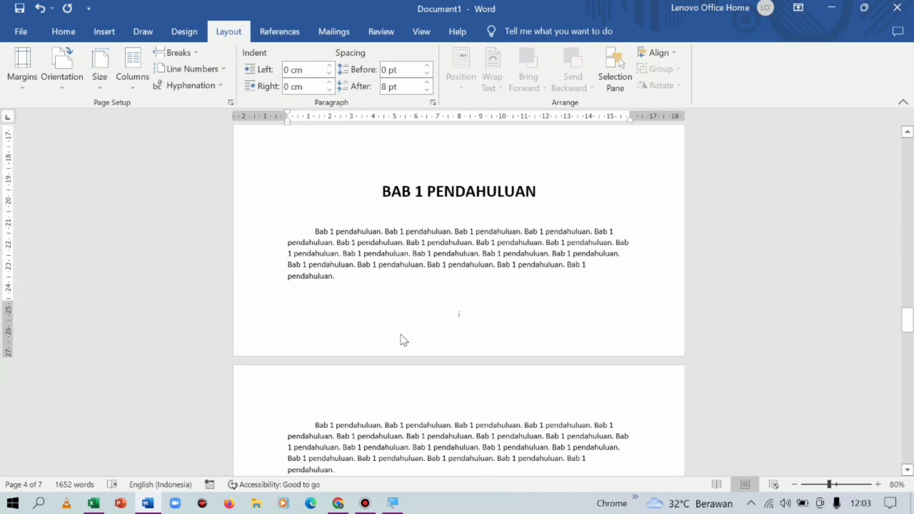
Step: Change the BAB 1 footer page number to the '1, 2, 3' format, starting at 1
double_click(448, 313)
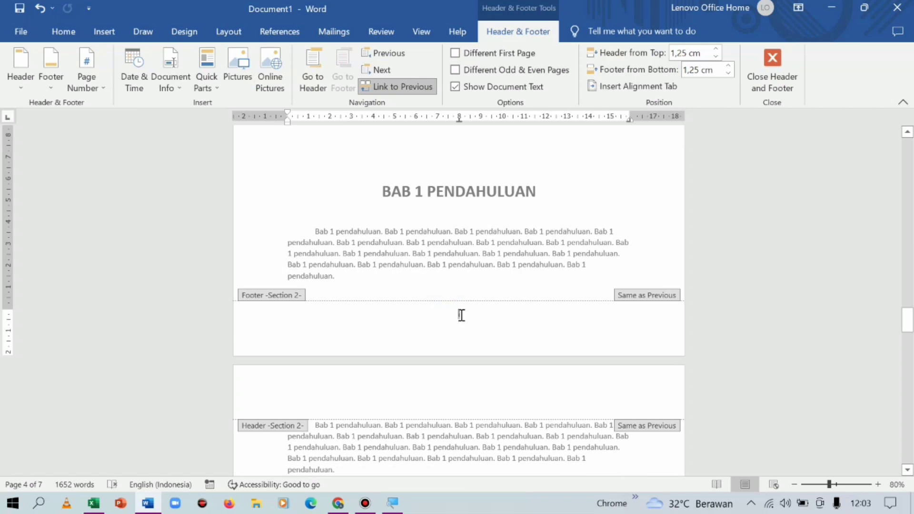
right_click(461, 314)
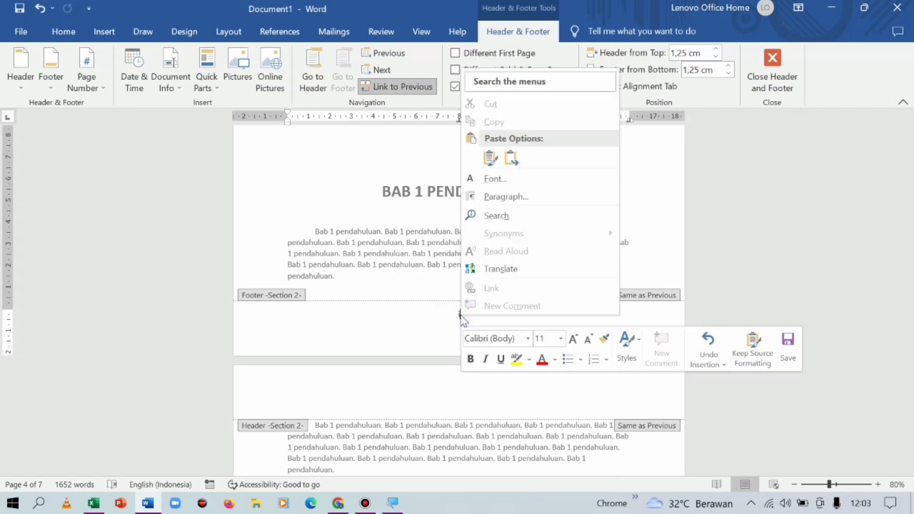
click(442, 321)
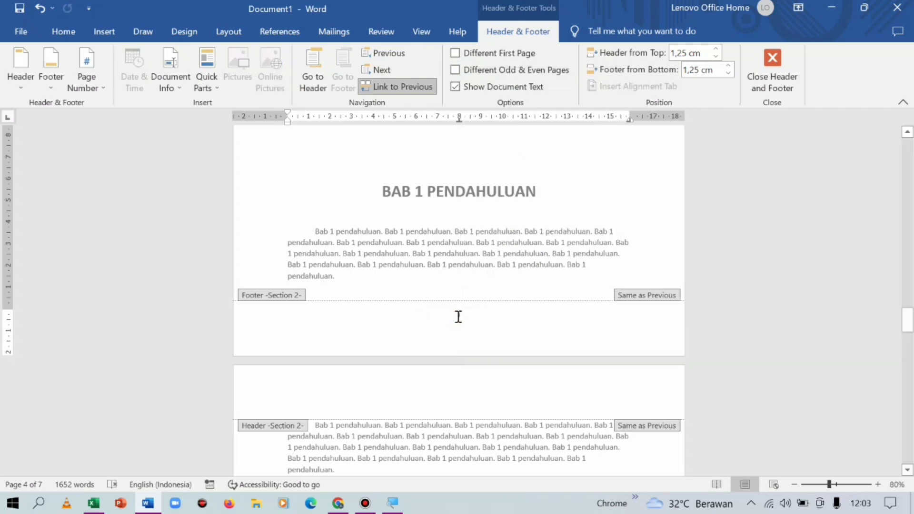
right_click(460, 316)
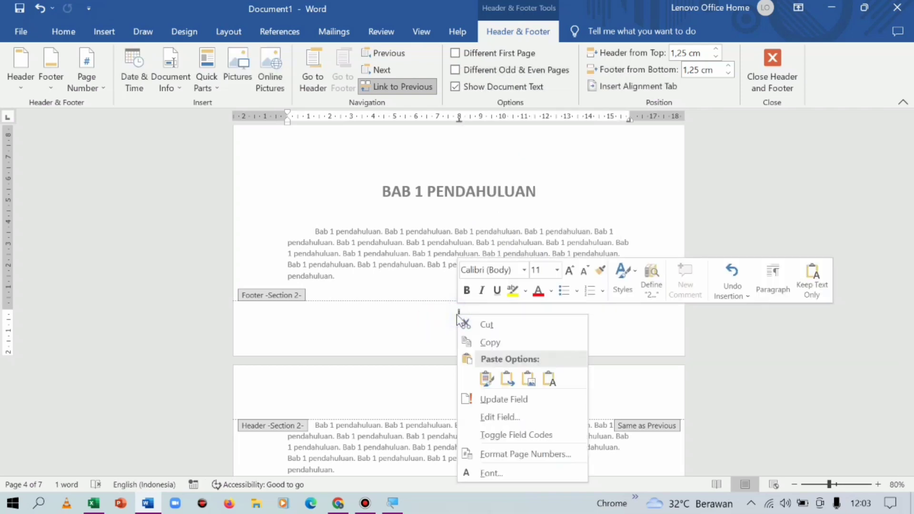
click(542, 455)
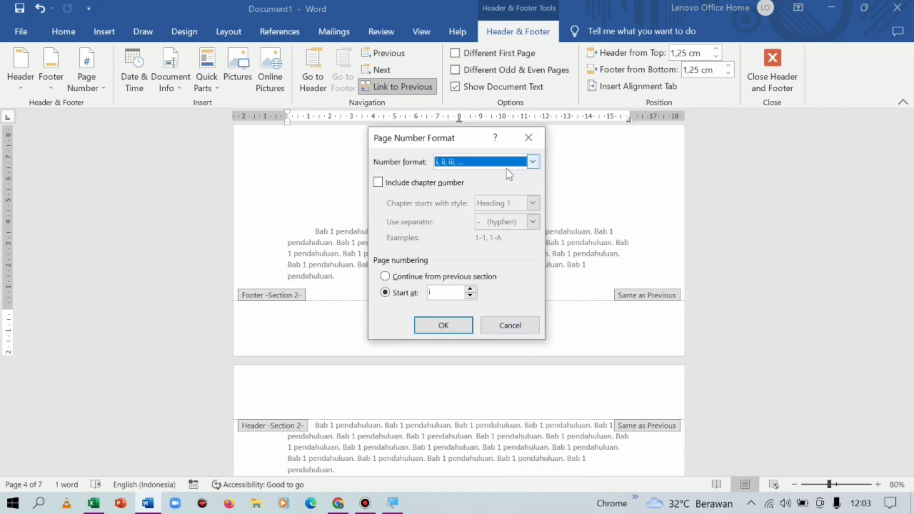
click(533, 162)
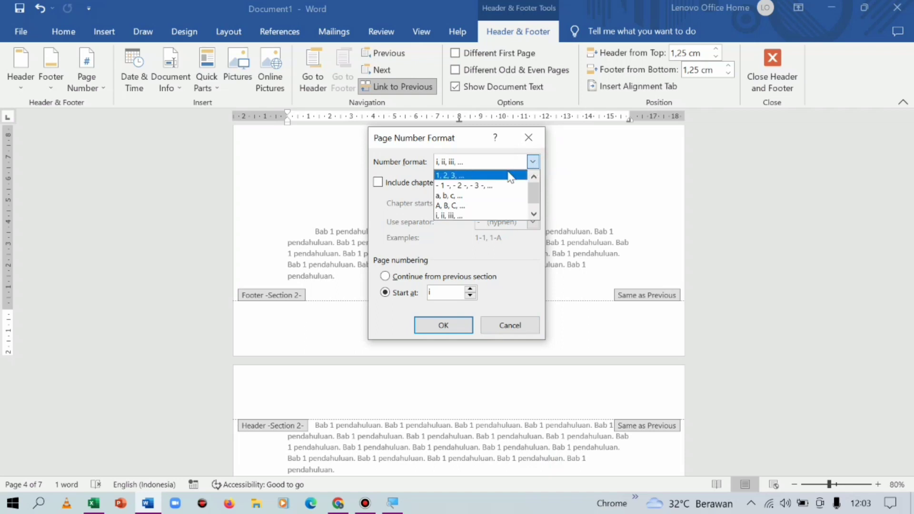
click(491, 176)
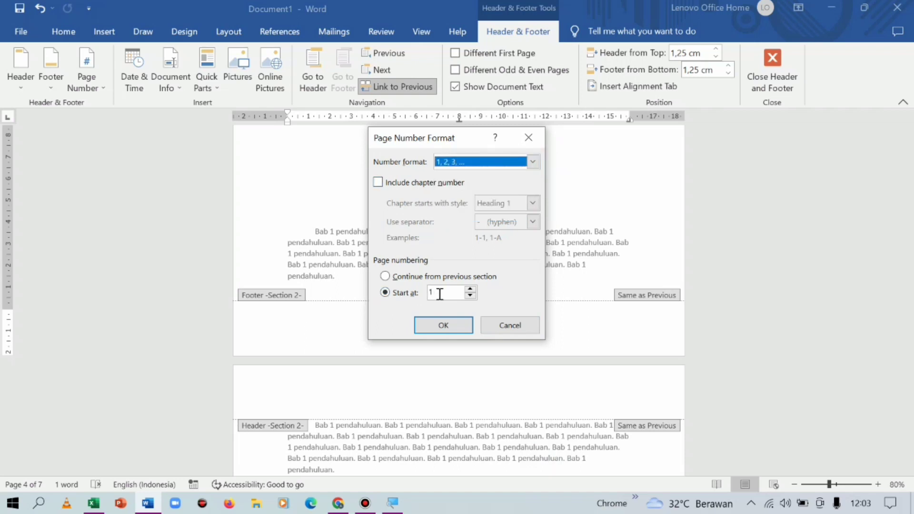
click(443, 325)
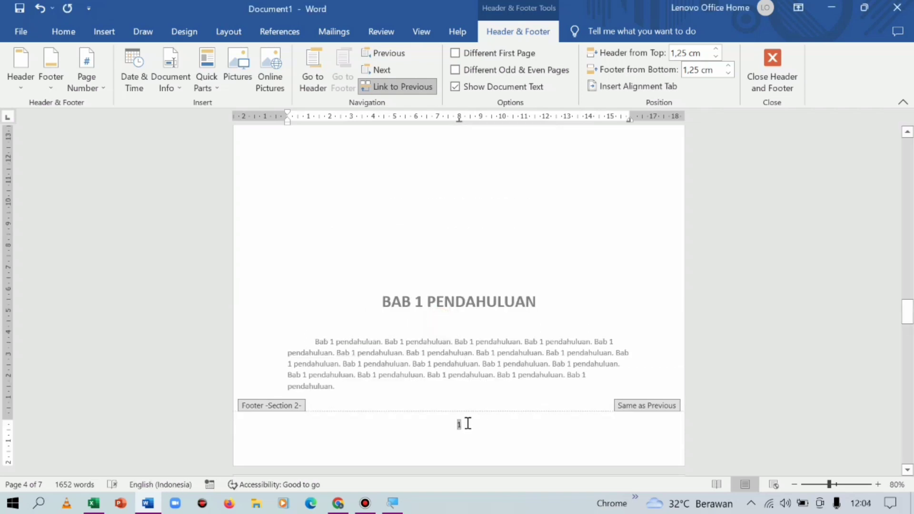
Step: Close the footer and delete the blank lines above the BAB 1 PENDAHULUAN heading
double_click(390, 305)
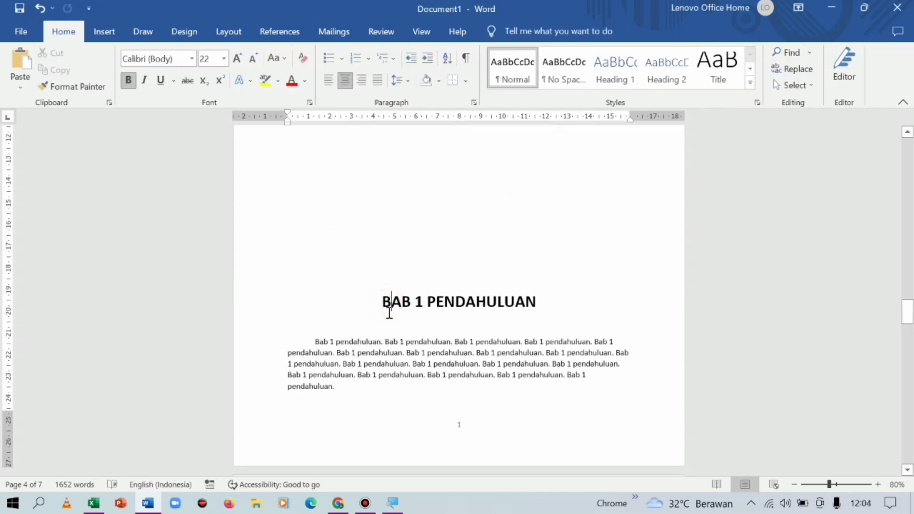
scroll(389, 309, down, 1)
click(381, 275)
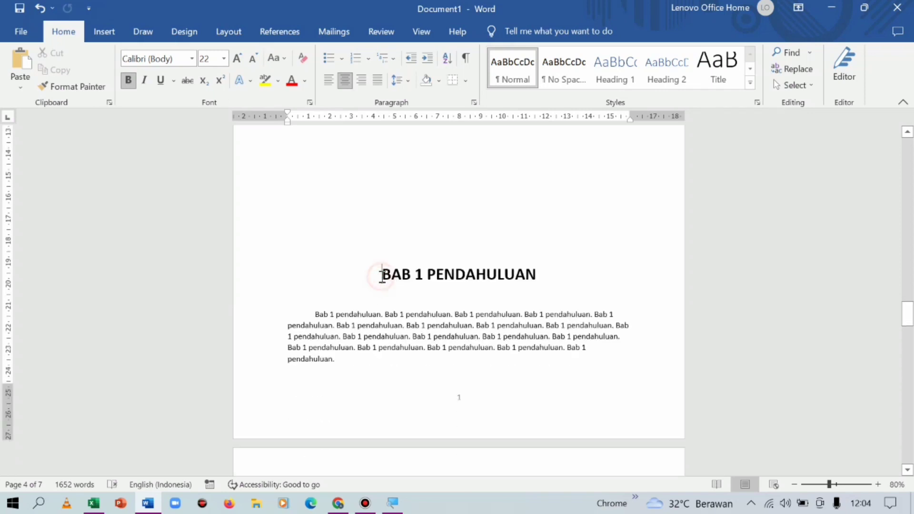
drag(381, 275, 373, 457)
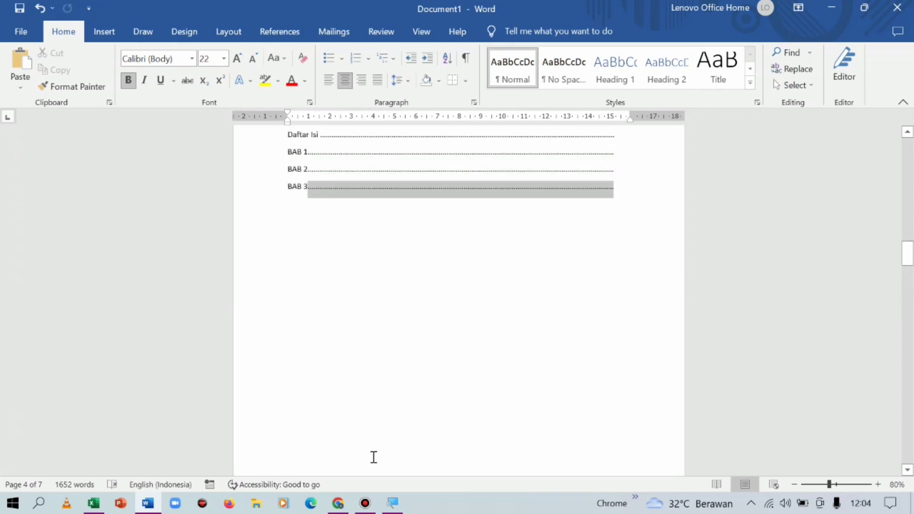
drag(373, 457, 354, 303)
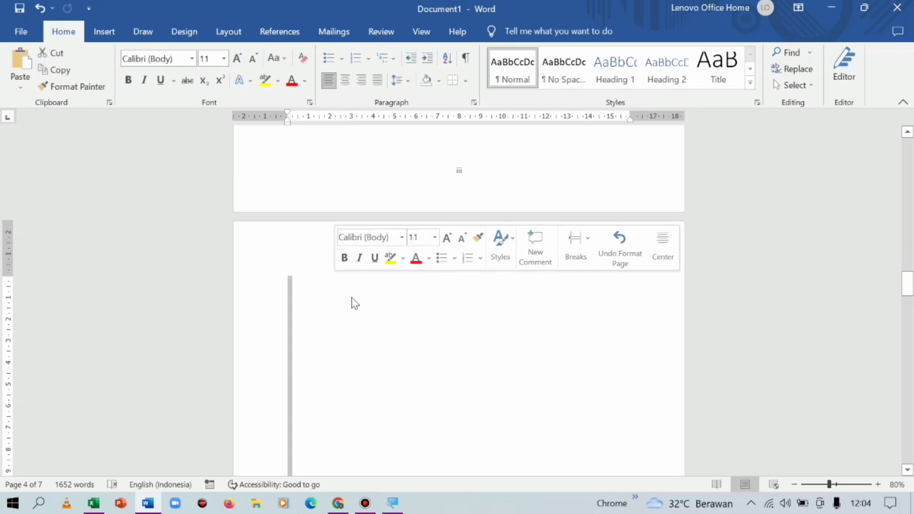
key(Delete)
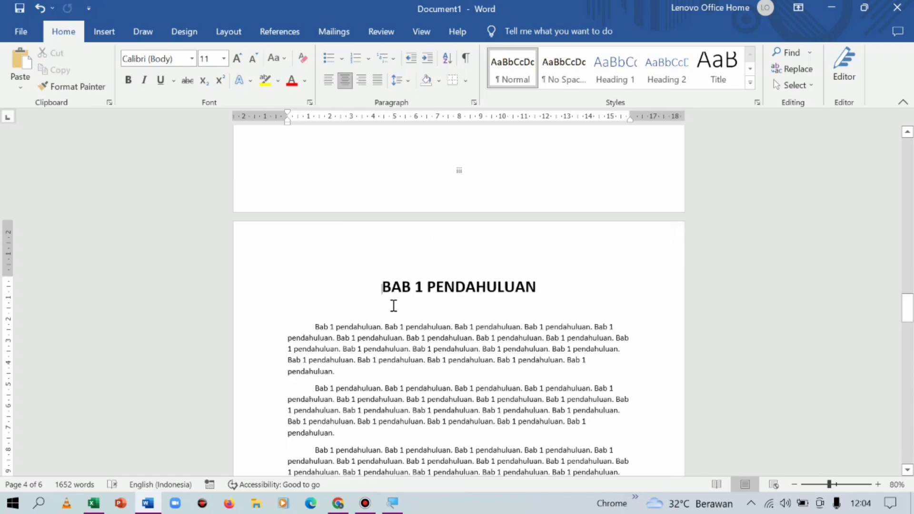
scroll(399, 259, up, 4)
scroll(410, 253, down, 3)
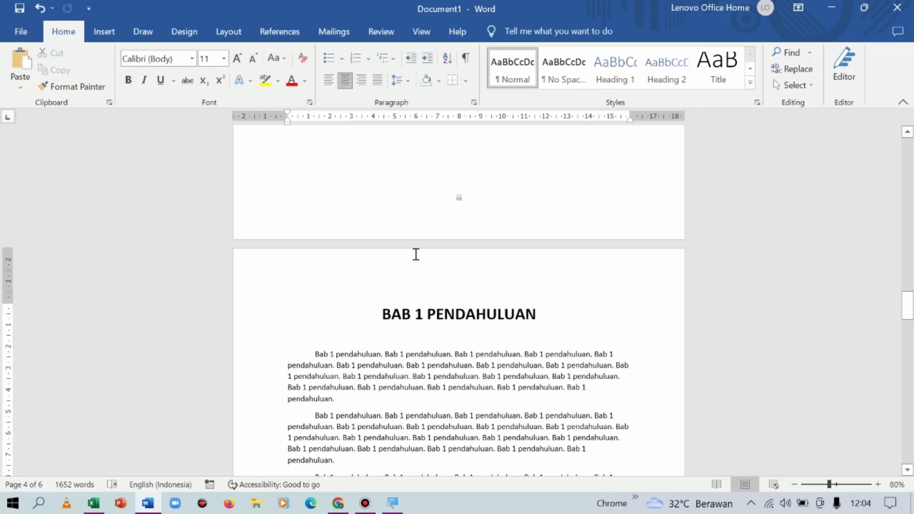
scroll(418, 198, up, 4)
scroll(418, 198, up, 10)
scroll(418, 198, up, 7)
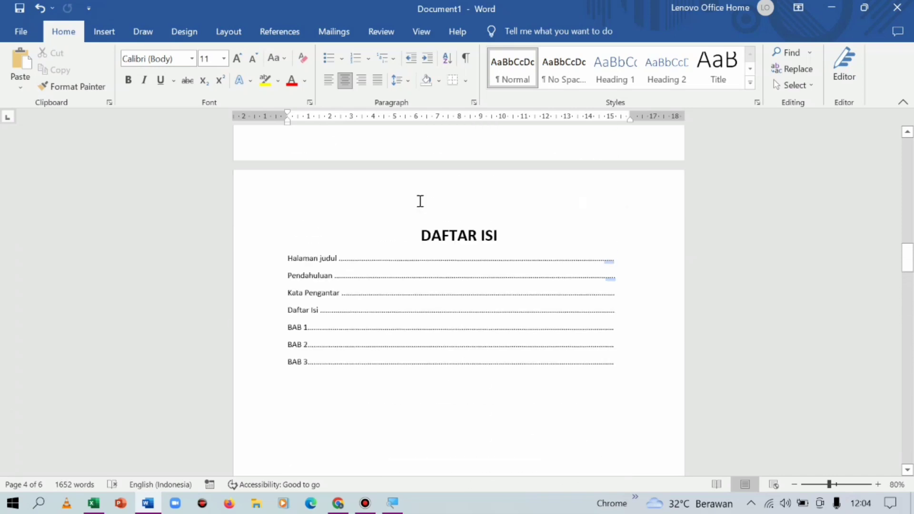
scroll(420, 200, up, 5)
scroll(422, 201, down, 4)
scroll(449, 247, down, 4)
scroll(461, 262, down, 7)
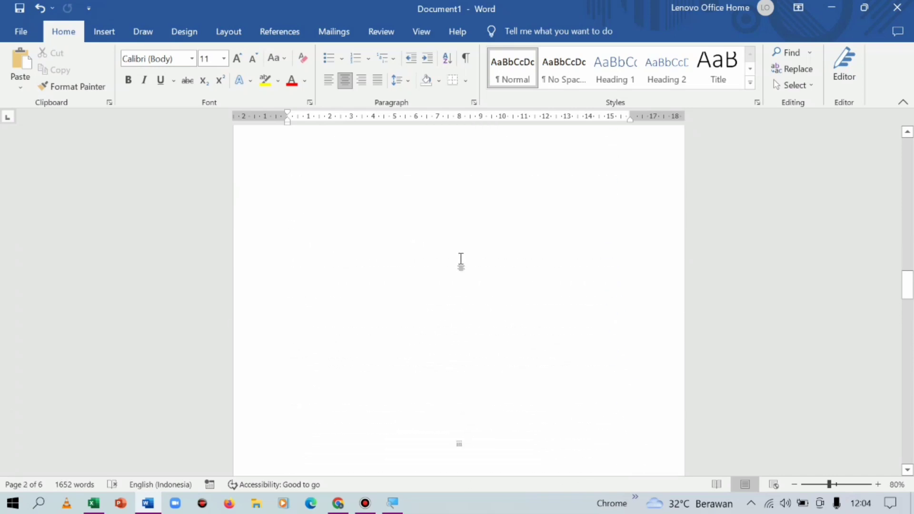
scroll(461, 261, down, 8)
scroll(461, 291, down, 7)
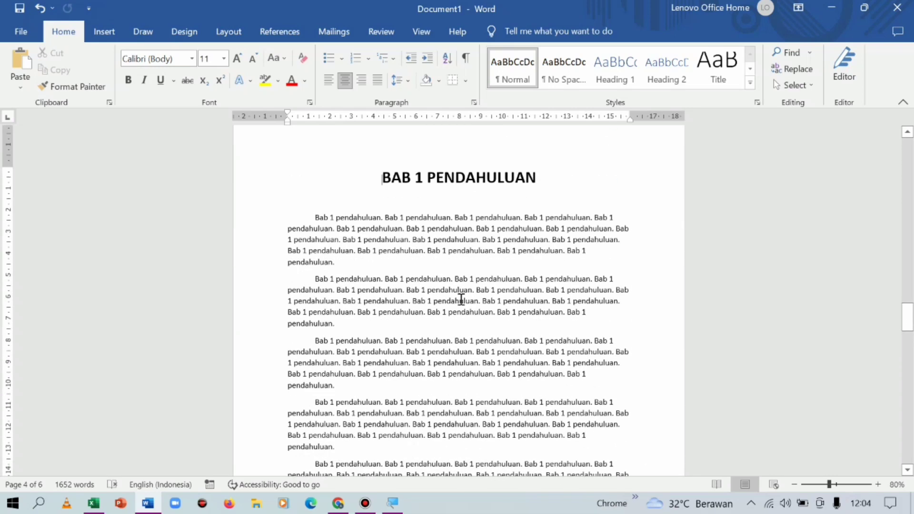
scroll(464, 280, up, 3)
scroll(433, 257, up, 1)
scroll(432, 261, down, 5)
scroll(434, 271, down, 3)
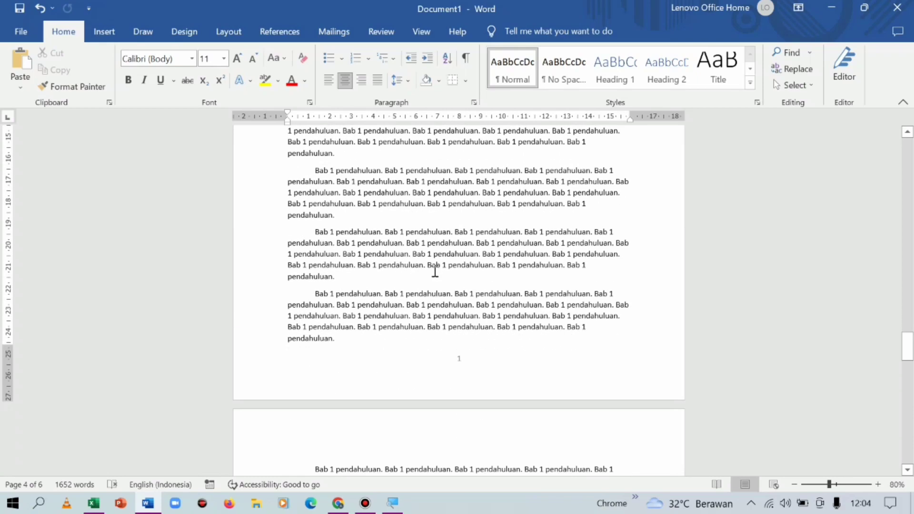
scroll(460, 381, down, 4)
scroll(460, 362, down, 7)
scroll(460, 361, down, 7)
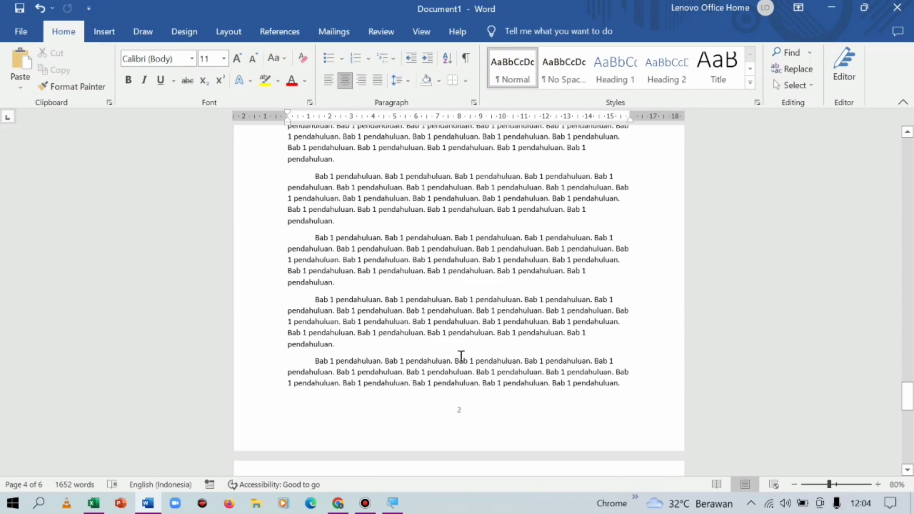
scroll(469, 376, down, 2)
scroll(473, 371, down, 4)
scroll(473, 365, down, 3)
scroll(472, 361, down, 2)
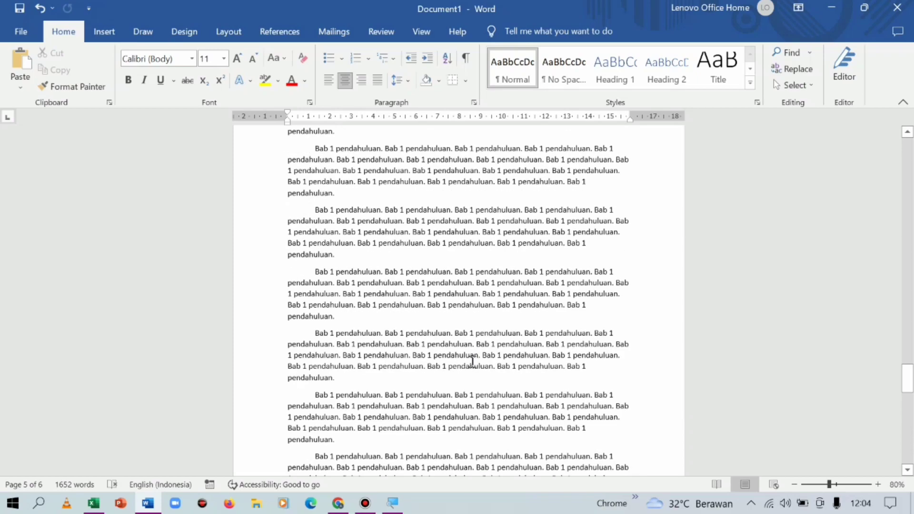
scroll(469, 361, up, 5)
scroll(470, 360, up, 7)
scroll(469, 361, up, 4)
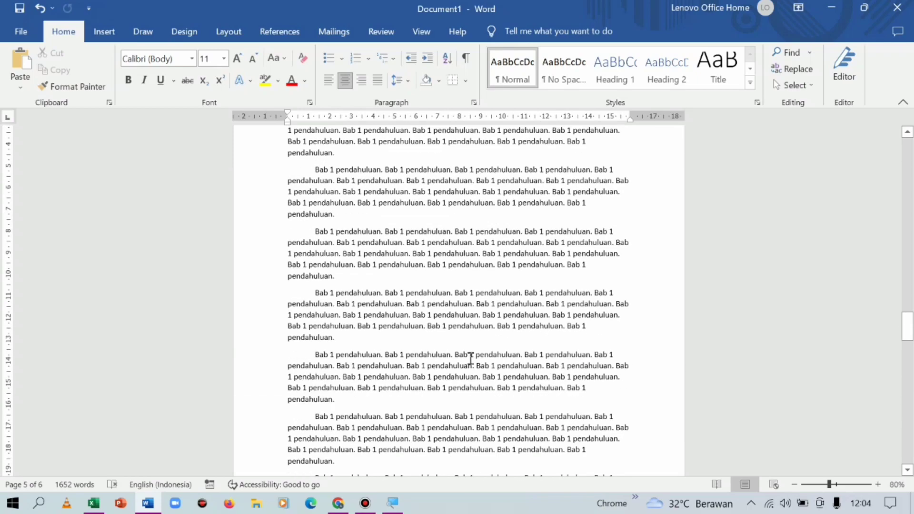
scroll(470, 360, up, 3)
scroll(470, 360, up, 3)
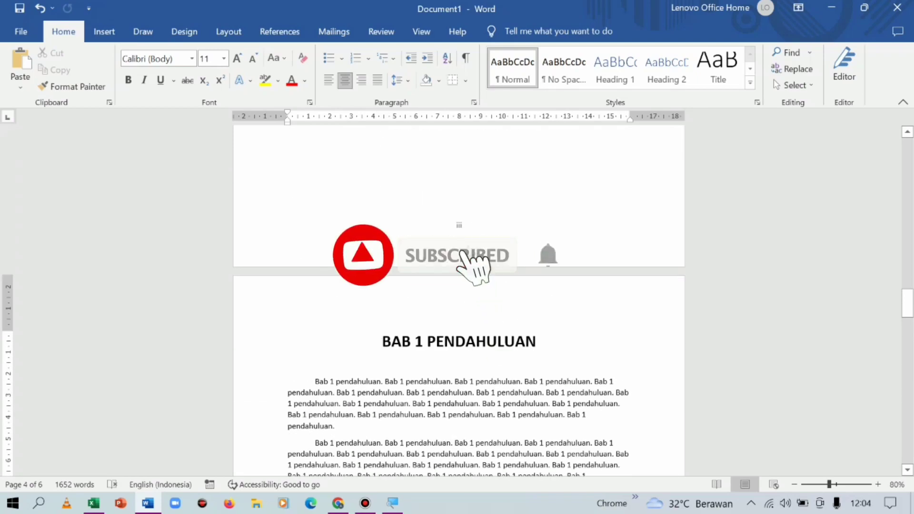
scroll(466, 233, down, 7)
scroll(468, 237, down, 4)
scroll(468, 242, down, 3)
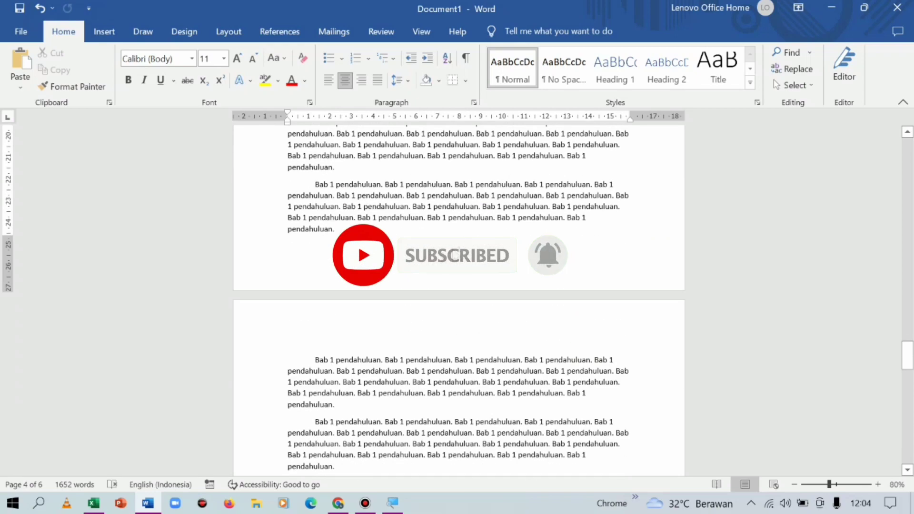
scroll(476, 259, up, 3)
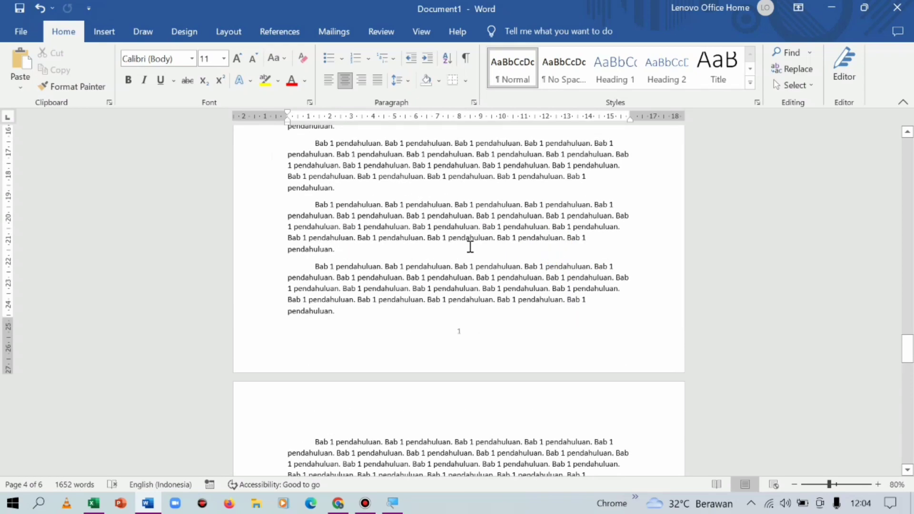